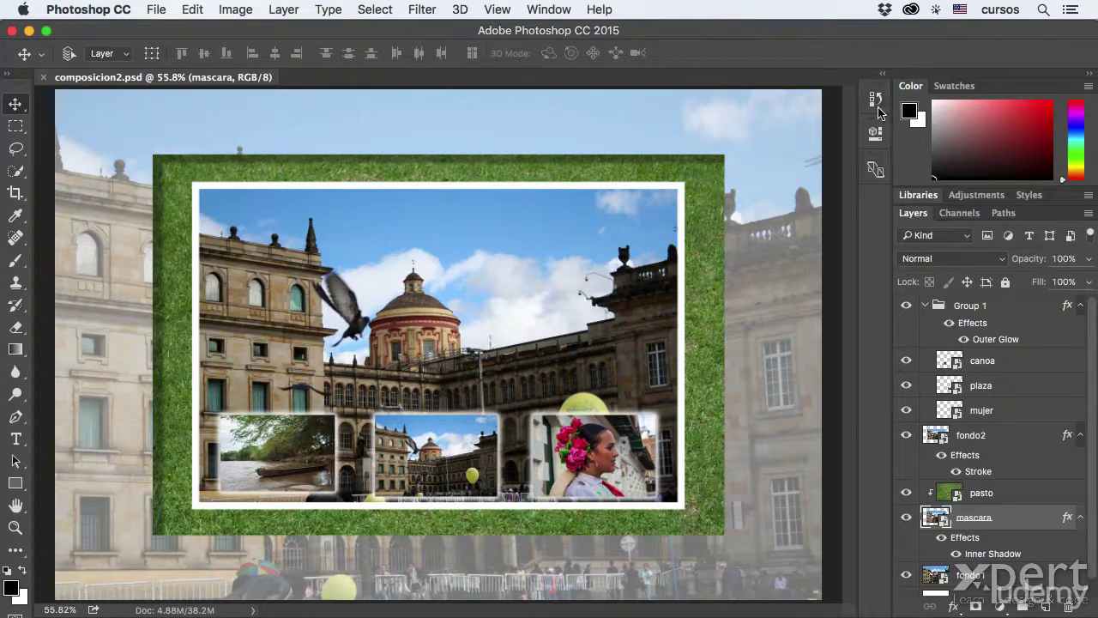
# Step: Toggle the fondo2 layer's visibility, view its smart object contents, and close them again
pyautogui.click(906, 435)
pyautogui.click(906, 435)
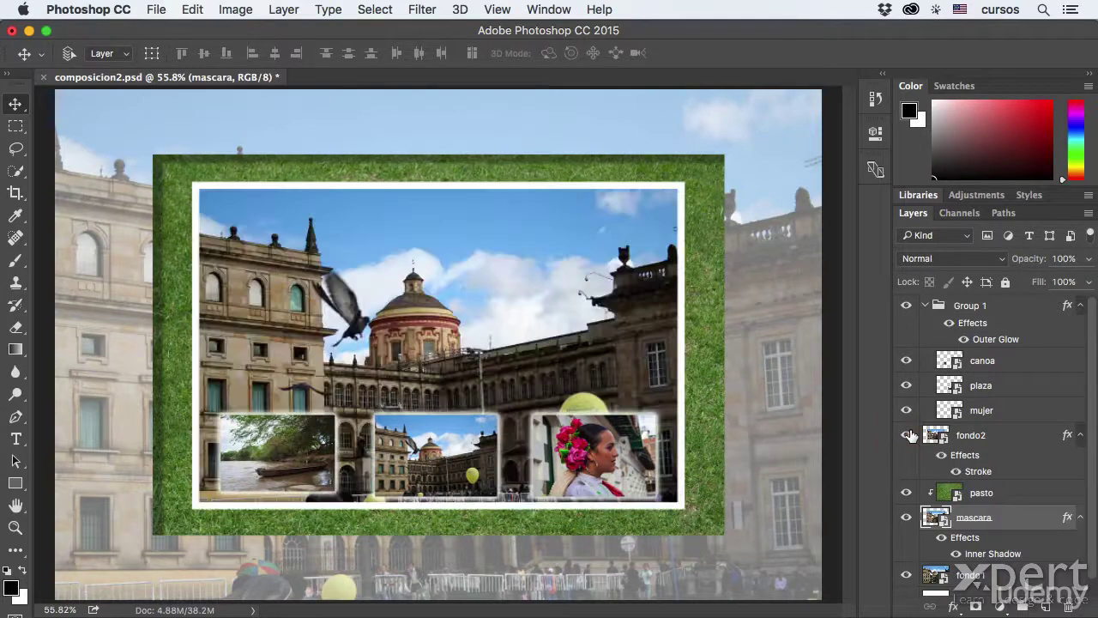
pyautogui.click(960, 437)
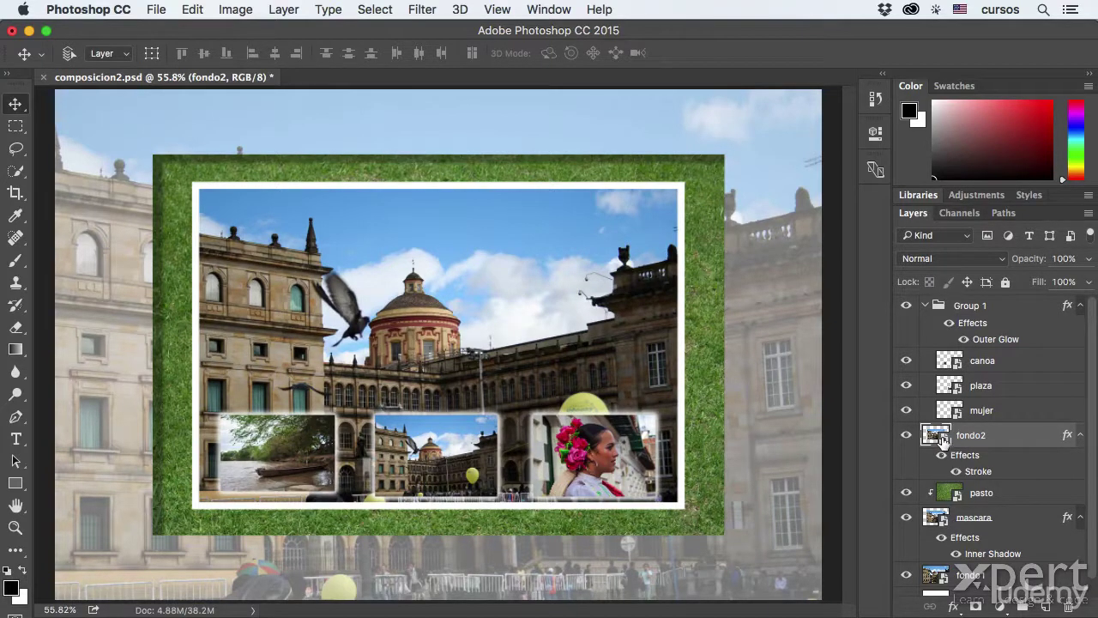
pyautogui.doubleClick(943, 439)
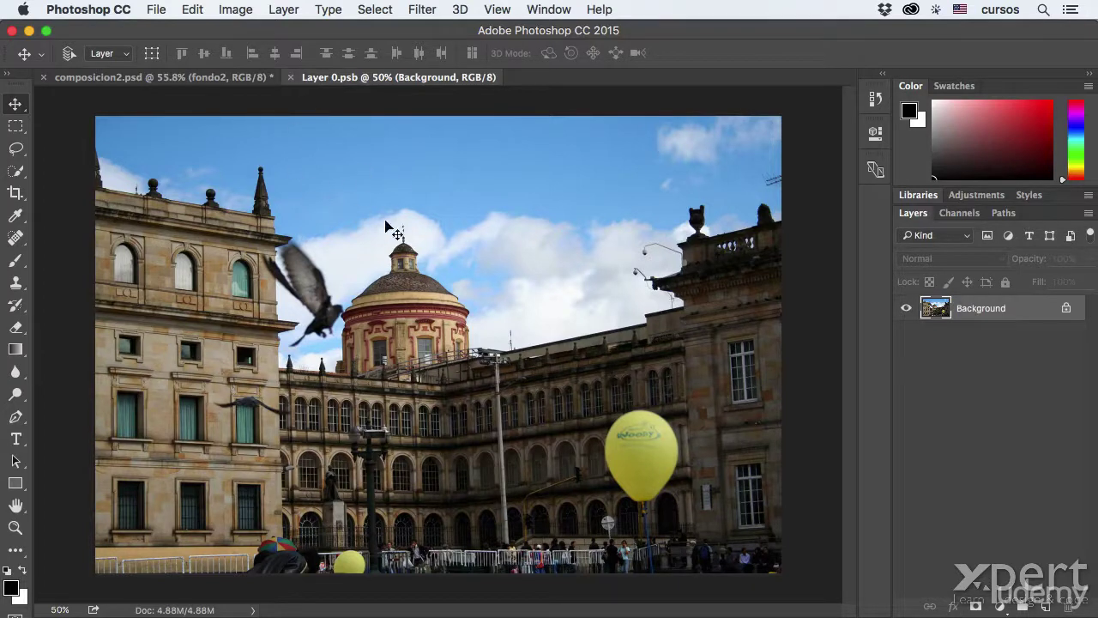
pyautogui.click(293, 78)
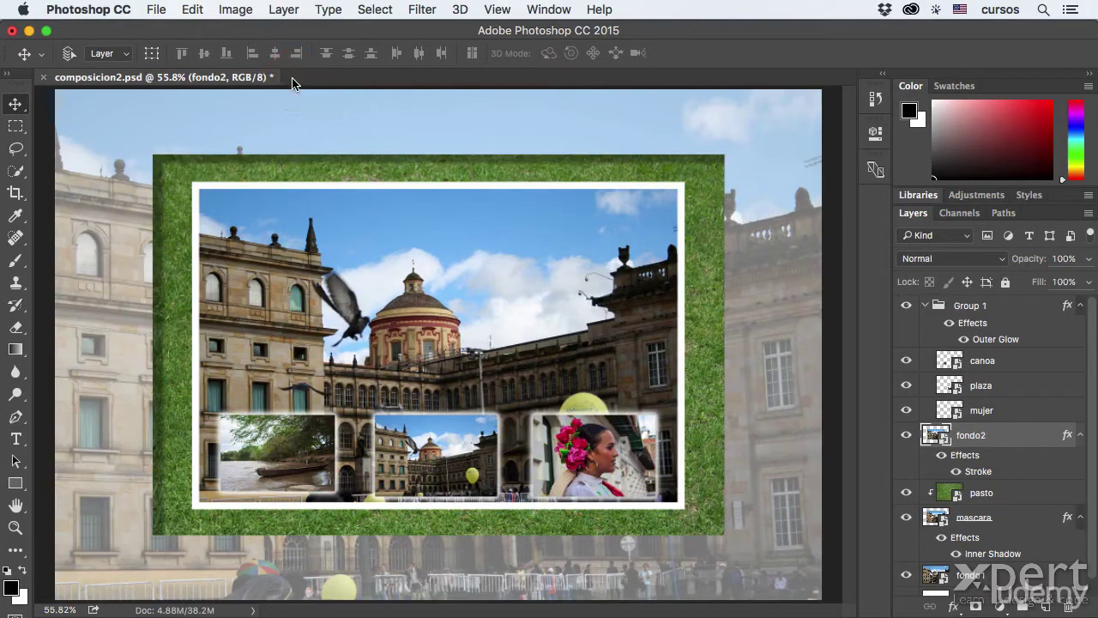
# Step: View the original image inside the canoa smart object and return to the composition
pyautogui.click(970, 361)
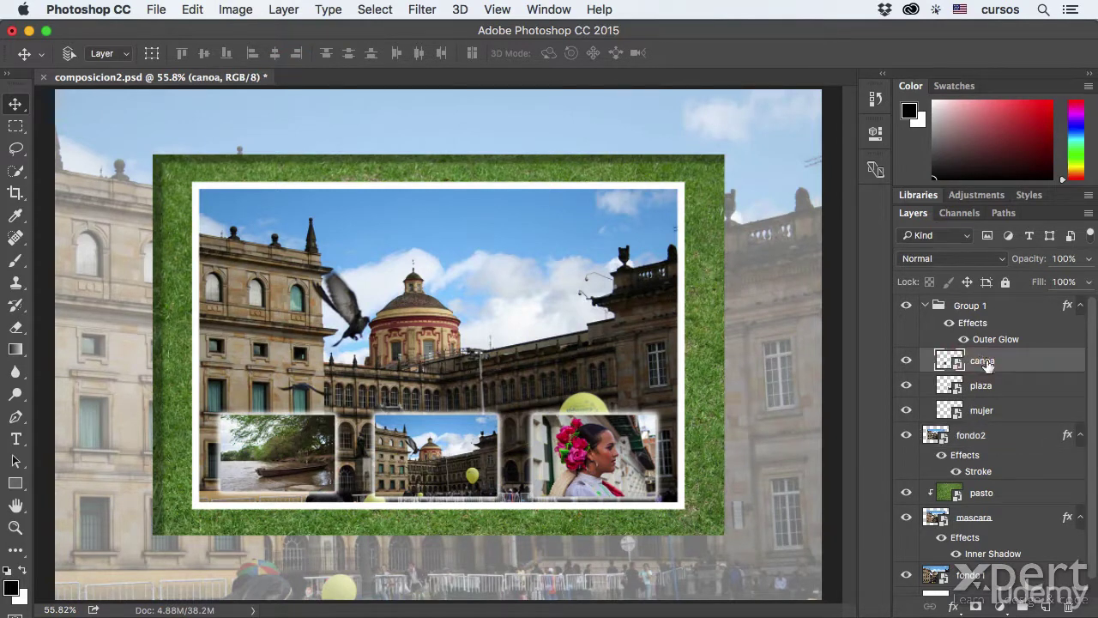
pyautogui.doubleClick(947, 360)
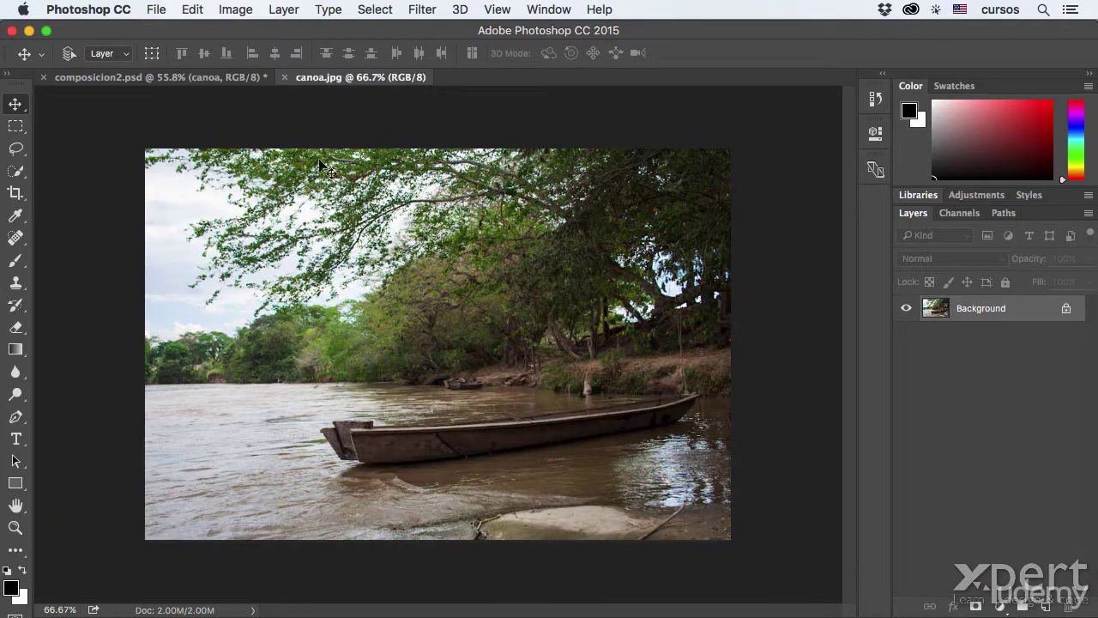
pyautogui.click(284, 77)
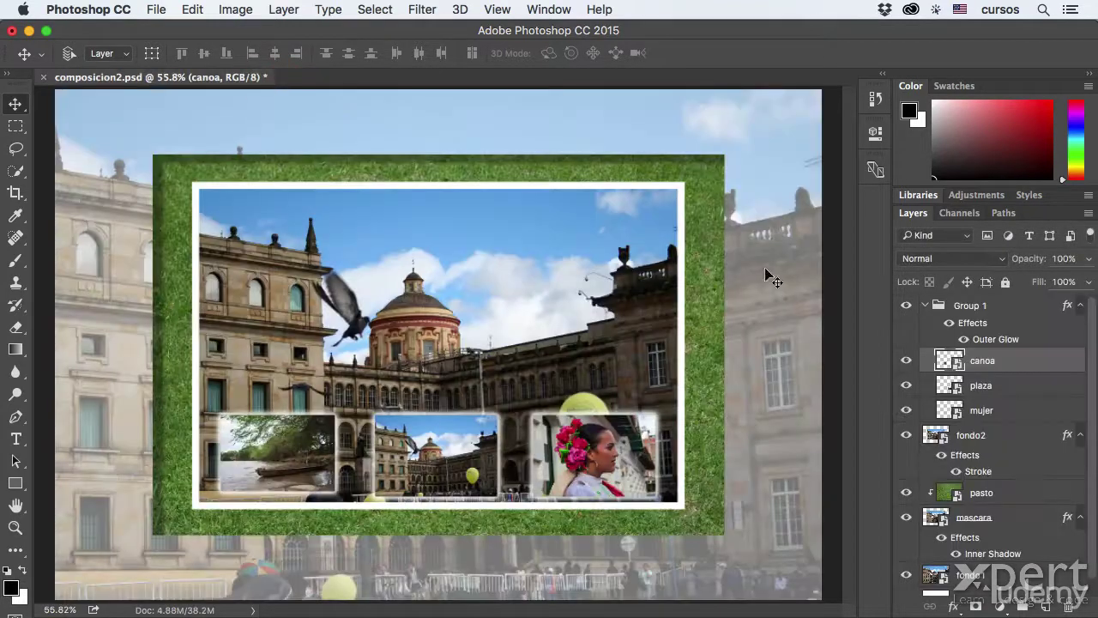
# Step: Open the plaza smart object's contents, check the image size without changing it, and close the contents
pyautogui.click(955, 387)
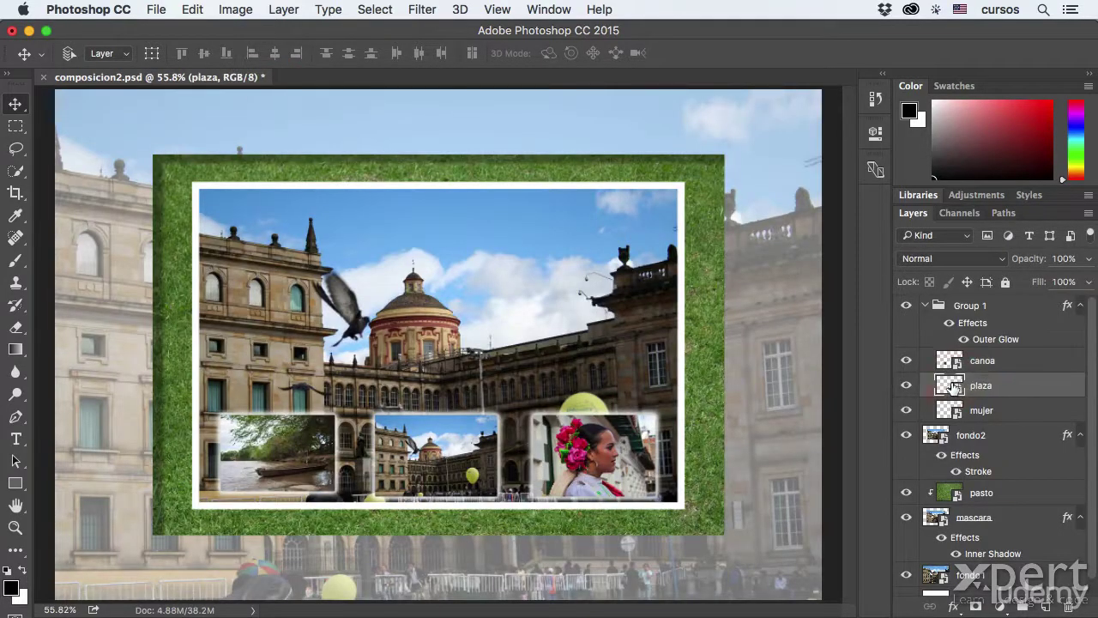
pyautogui.doubleClick(950, 386)
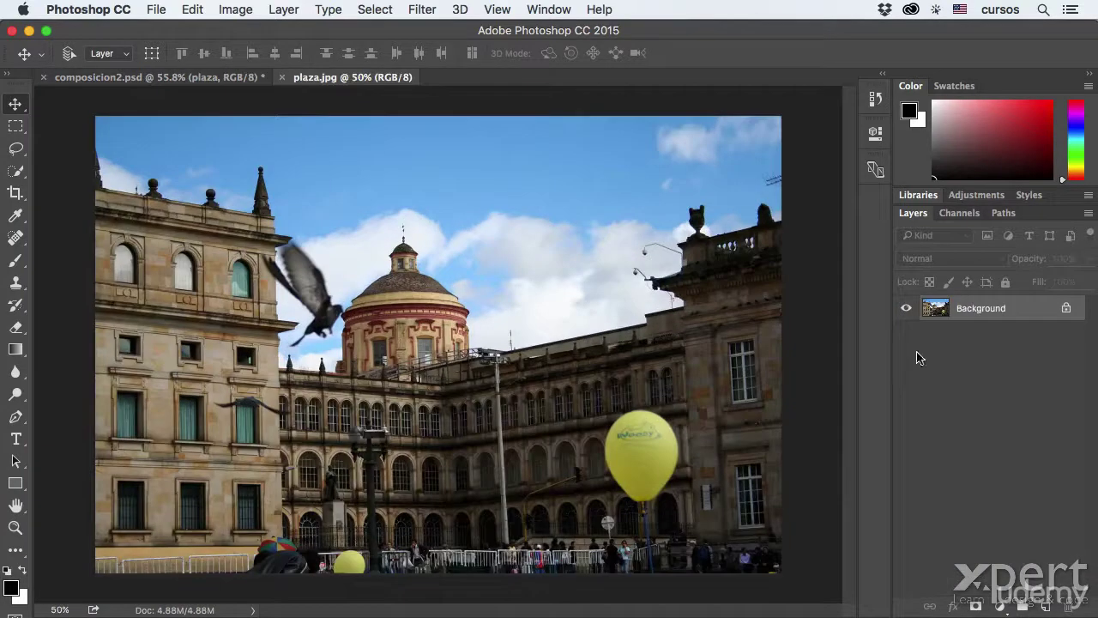
pyautogui.click(235, 10)
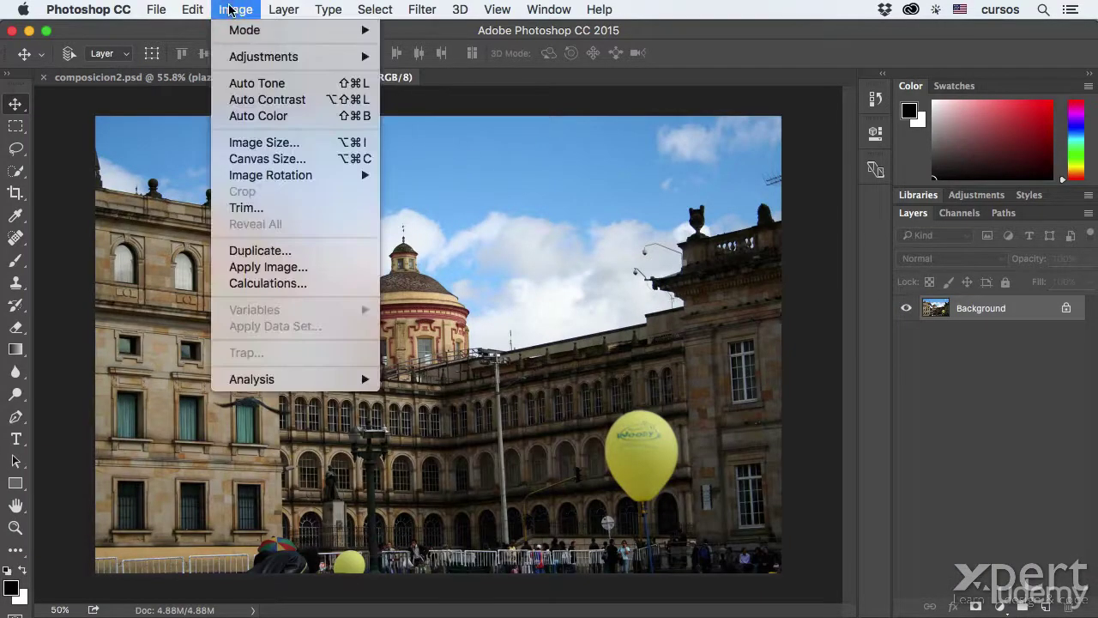
pyautogui.click(264, 141)
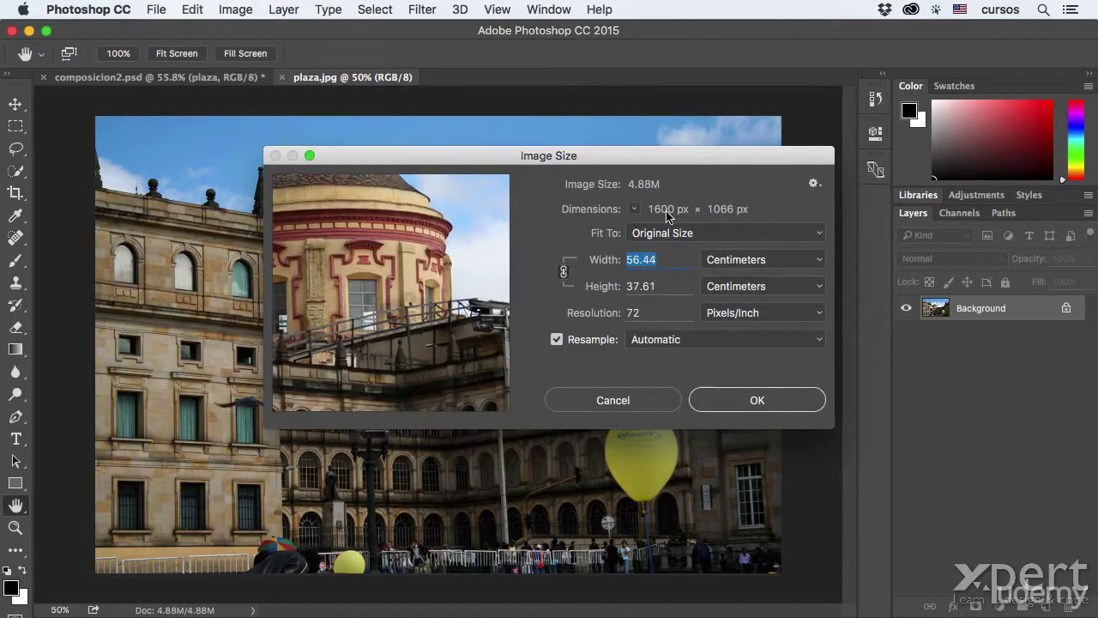
pyautogui.click(641, 399)
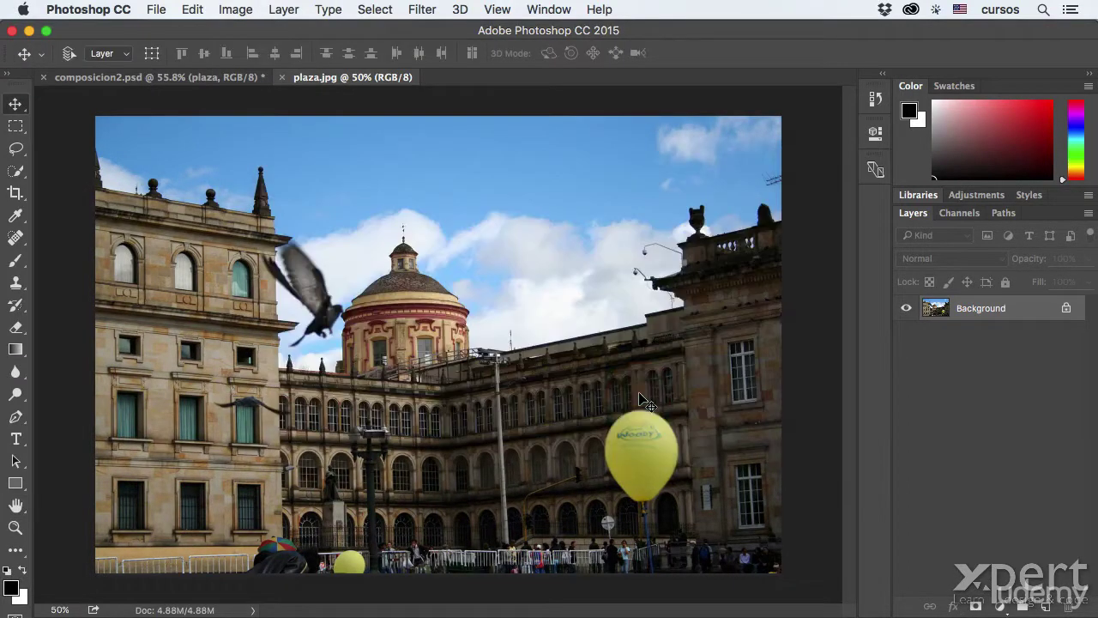
pyautogui.click(284, 78)
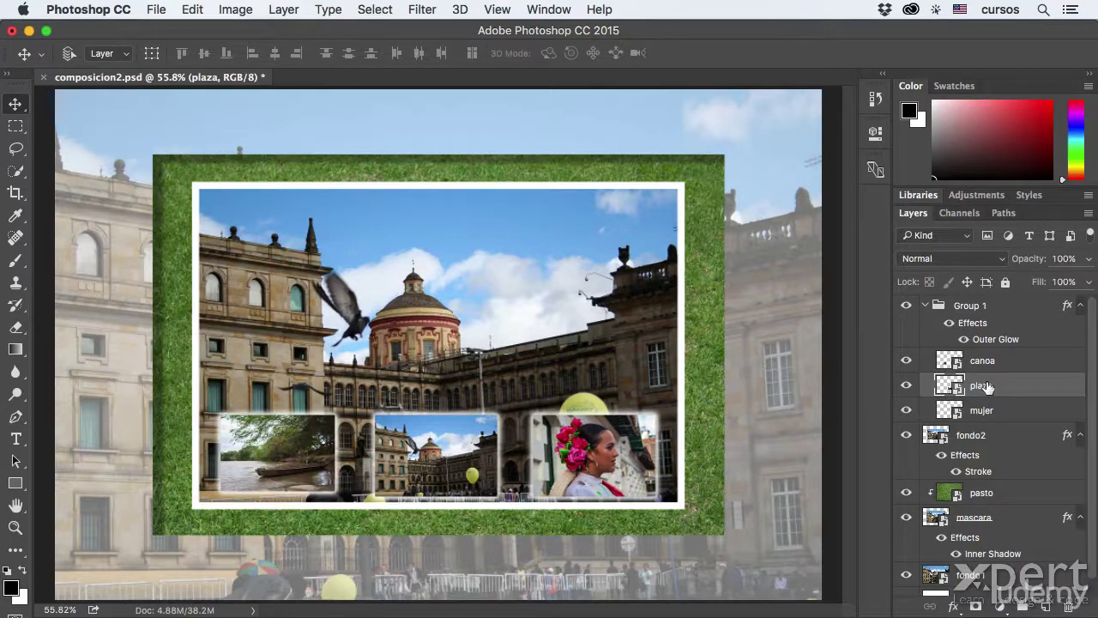
# Step: Try to rasterize the plaza layer
pyautogui.rightClick(988, 388)
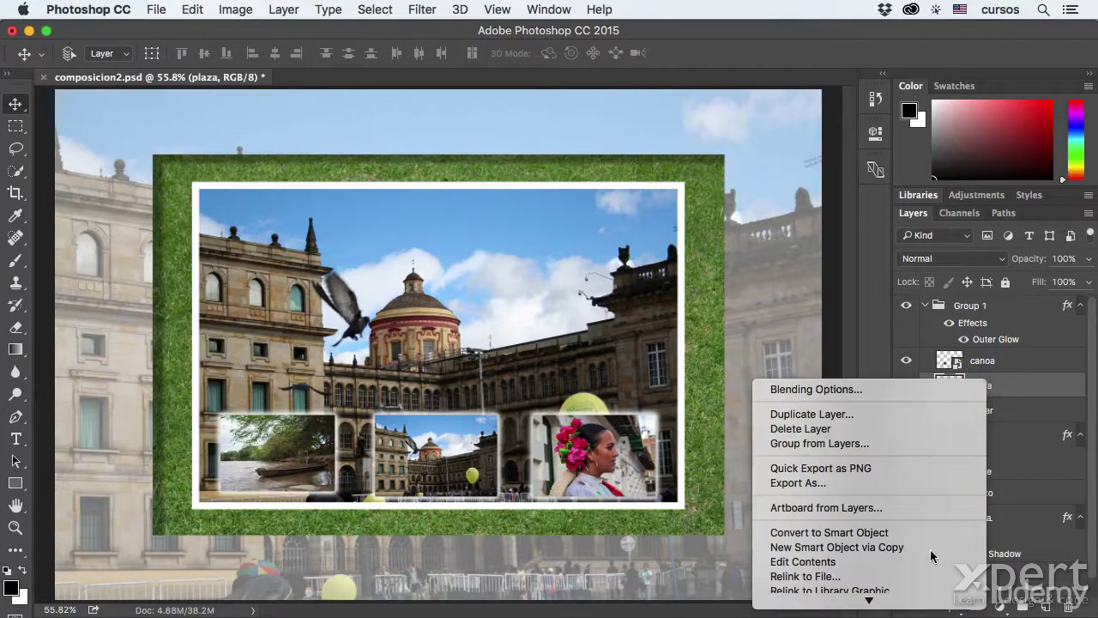
pyautogui.moveTo(926, 600)
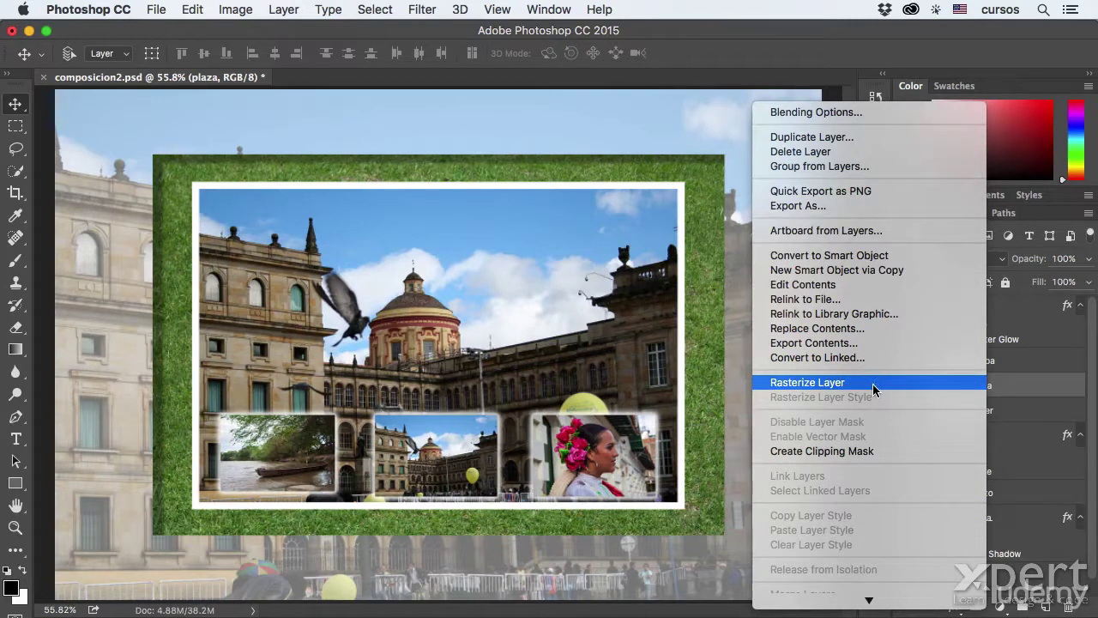
pyautogui.click(873, 385)
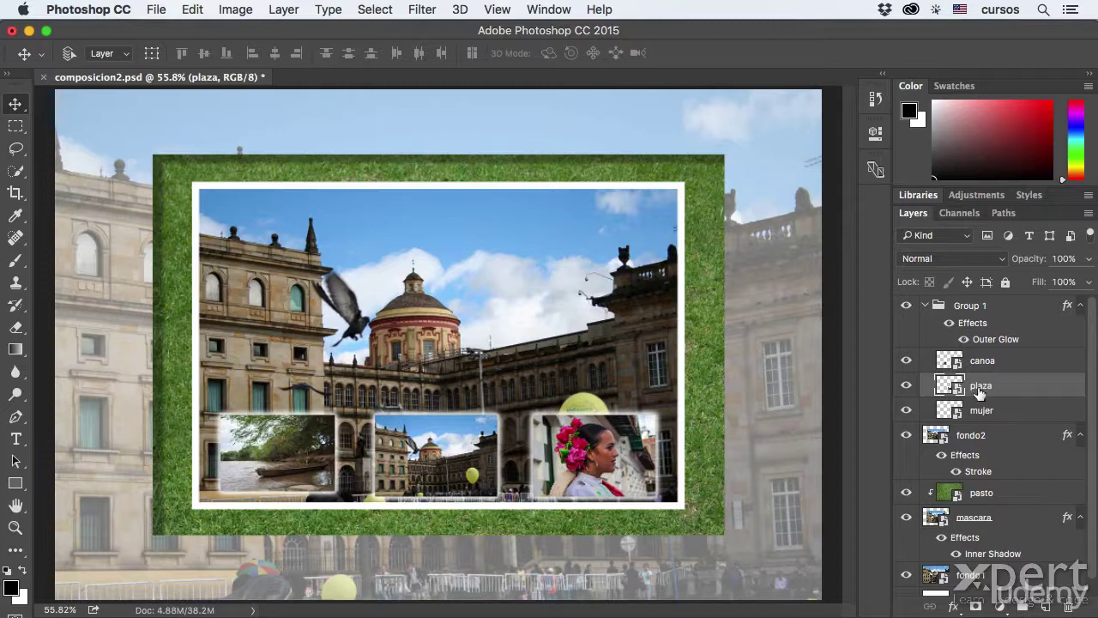
# Step: Merge all visible layers with Merge Visible, and undo the merge
pyautogui.click(1090, 215)
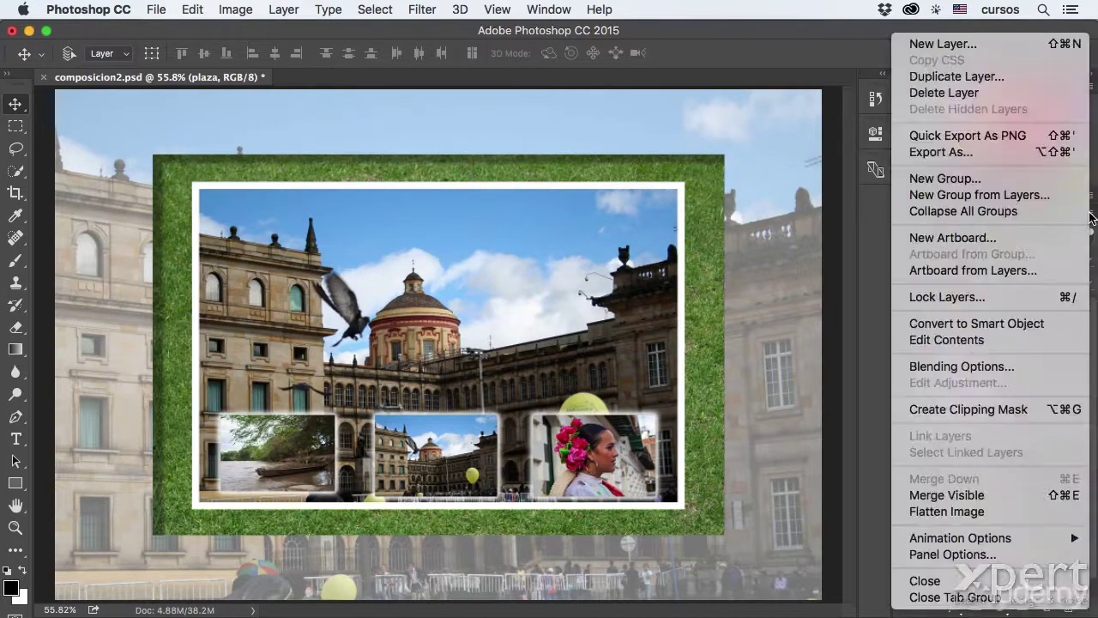
pyautogui.click(985, 496)
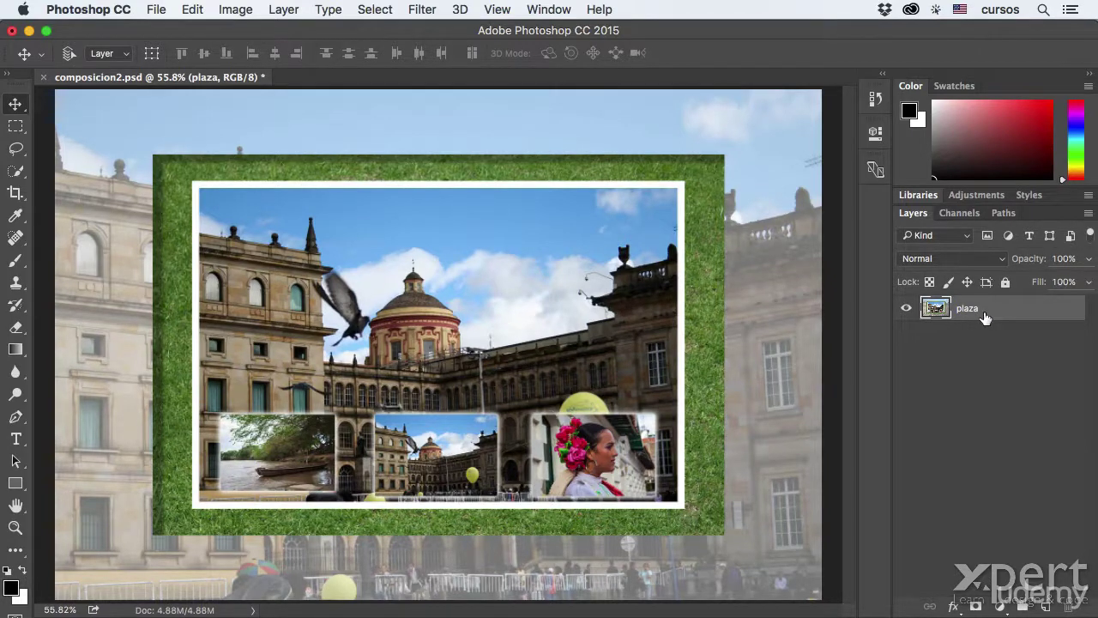
pyautogui.press('super+z')
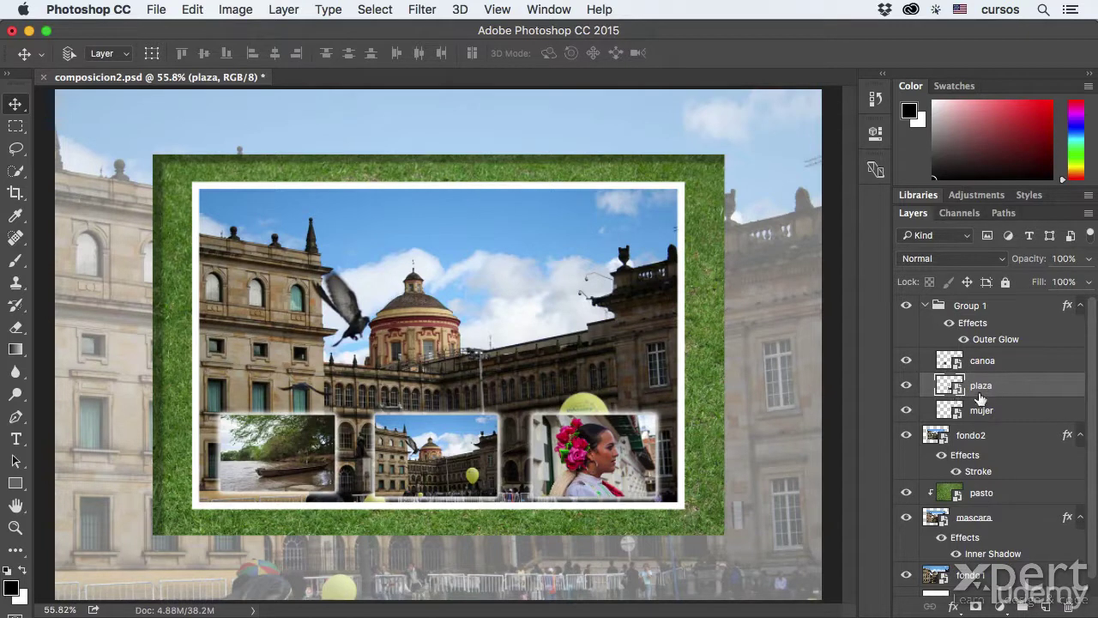
# Step: Apply Merge Visible with Group 1 hidden, and undo the merge
pyautogui.click(907, 308)
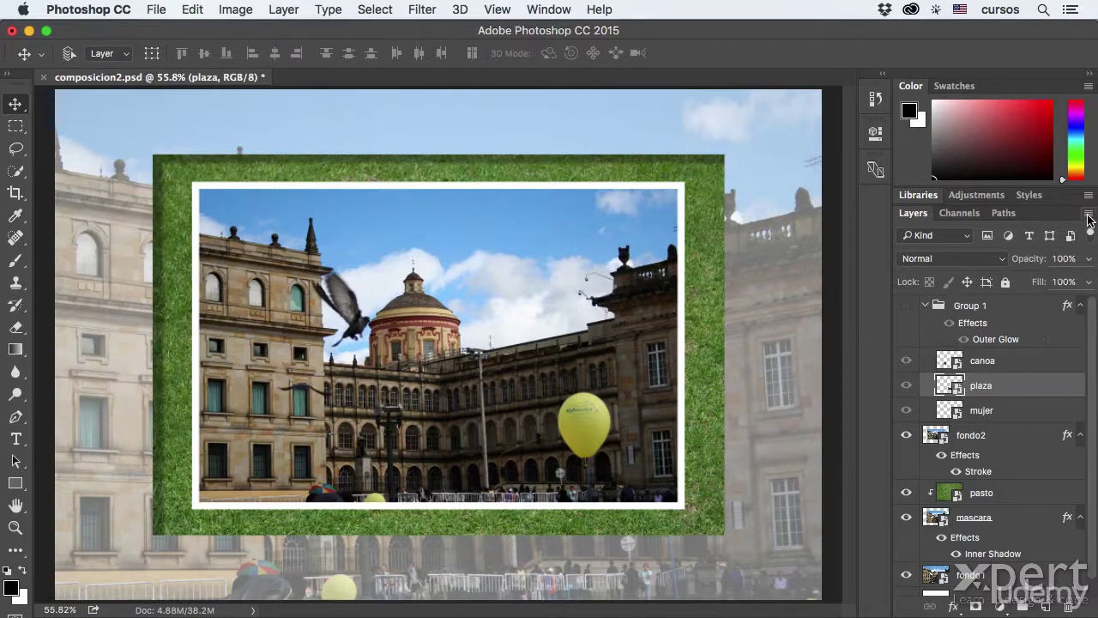
pyautogui.click(1088, 213)
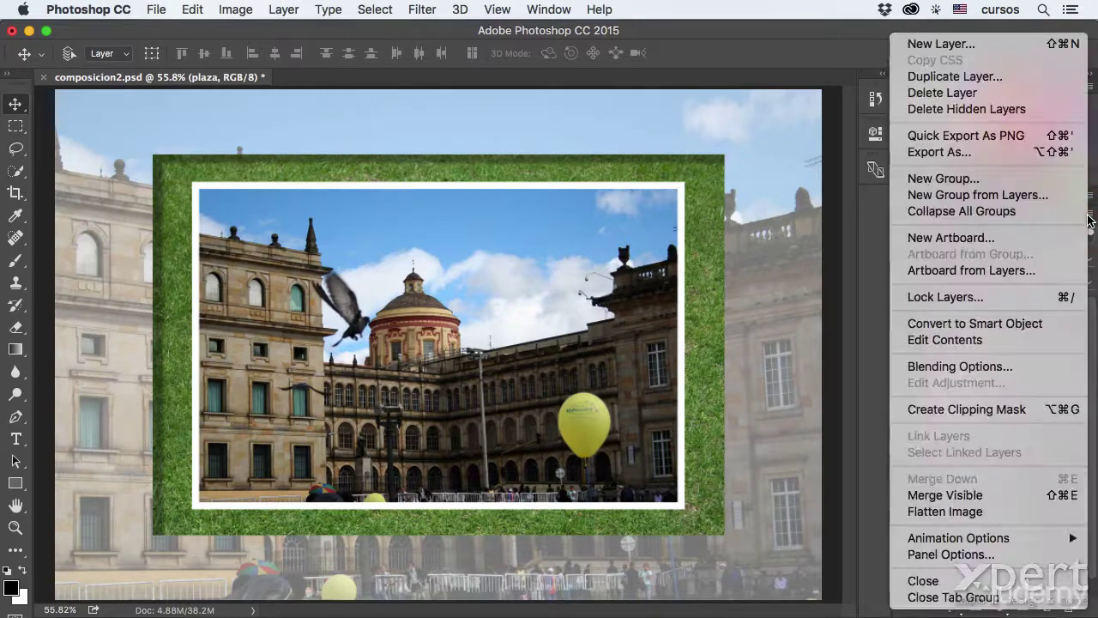
pyautogui.click(997, 495)
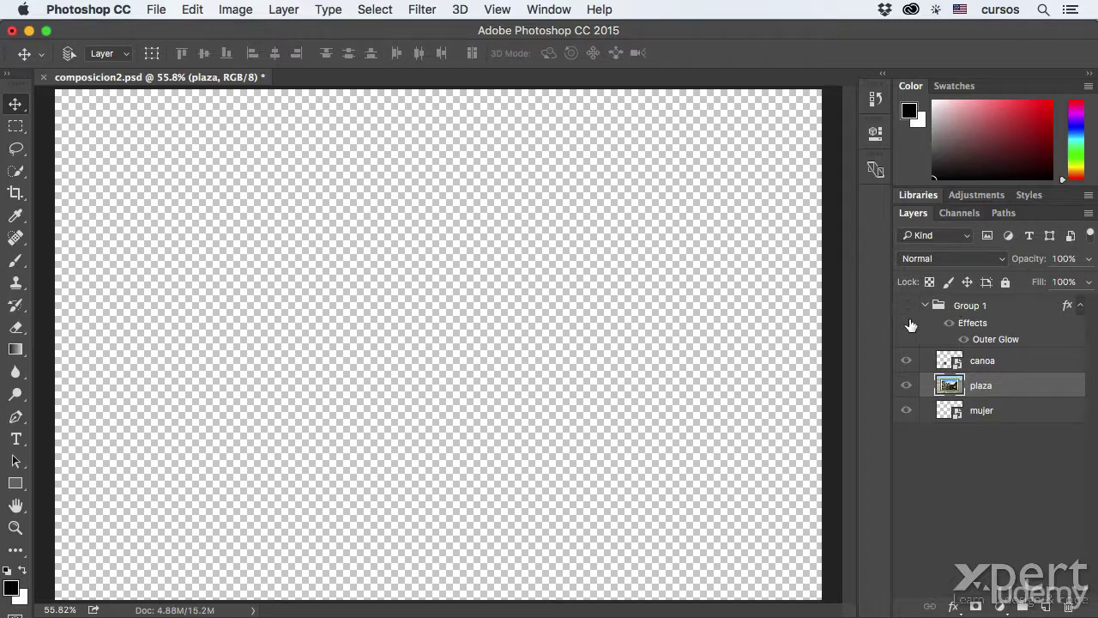
pyautogui.click(1088, 213)
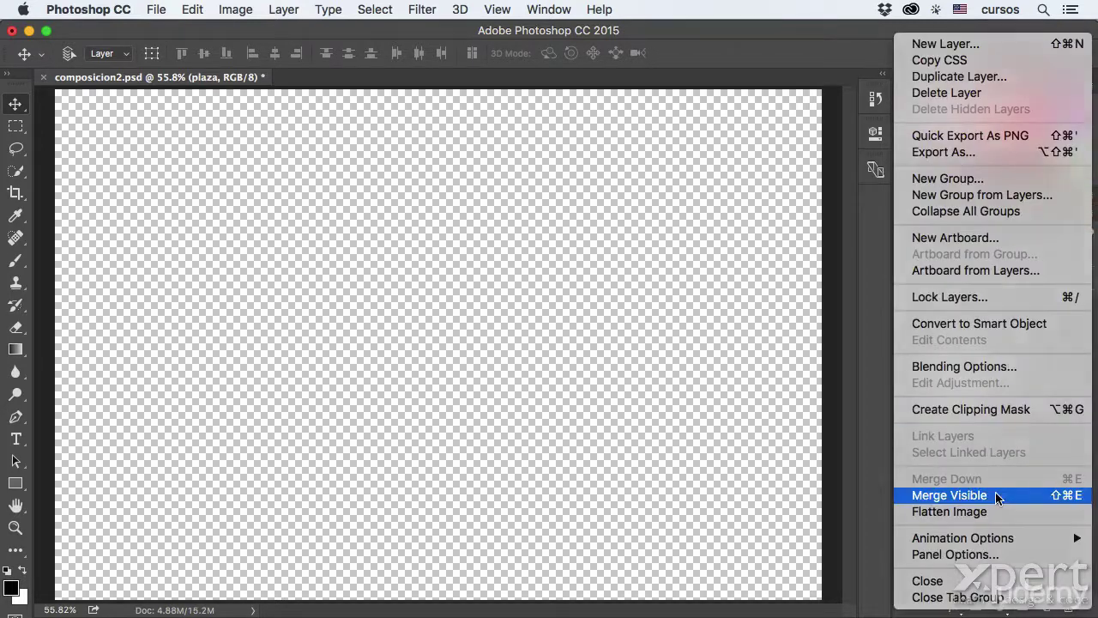
pyautogui.press('Escape')
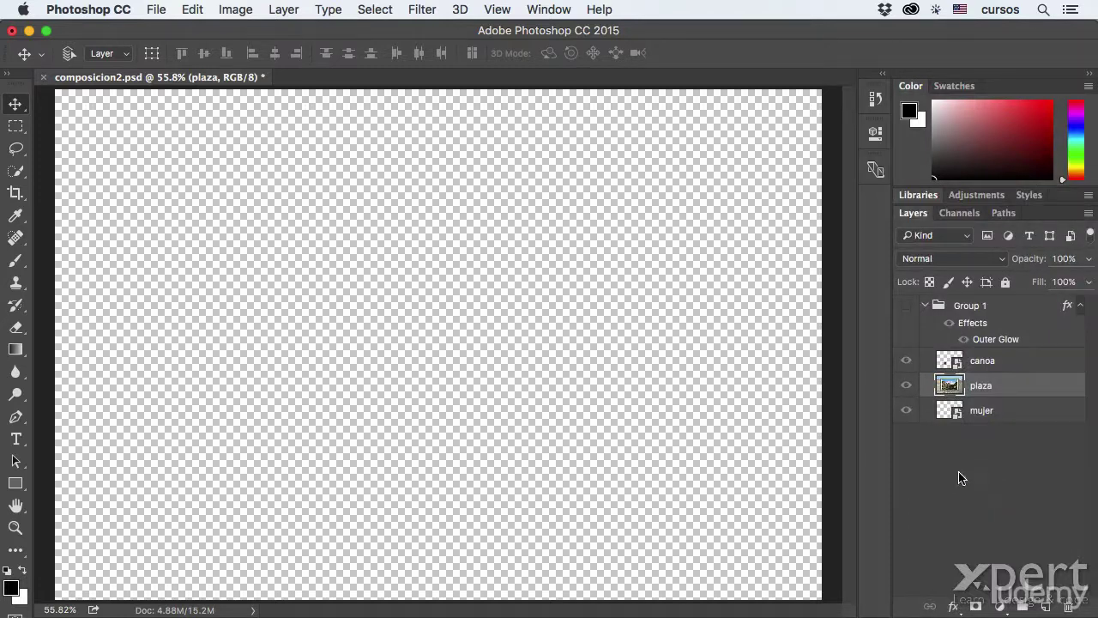
pyautogui.press('super+z')
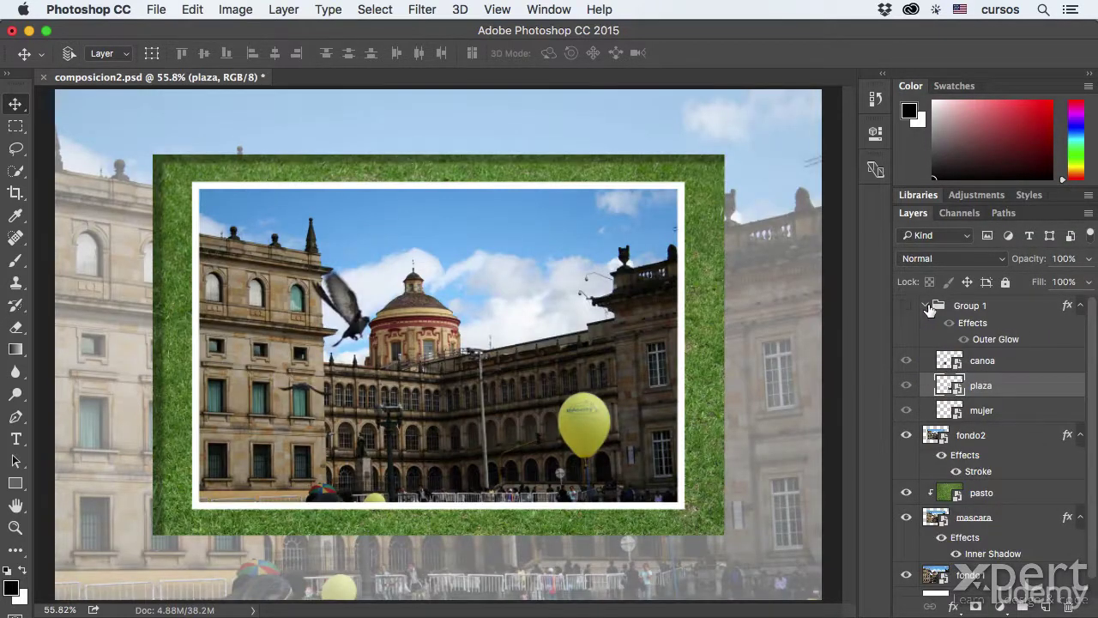
# Step: Collapse Group 1 and make it visible again
pyautogui.click(929, 309)
pyautogui.click(907, 309)
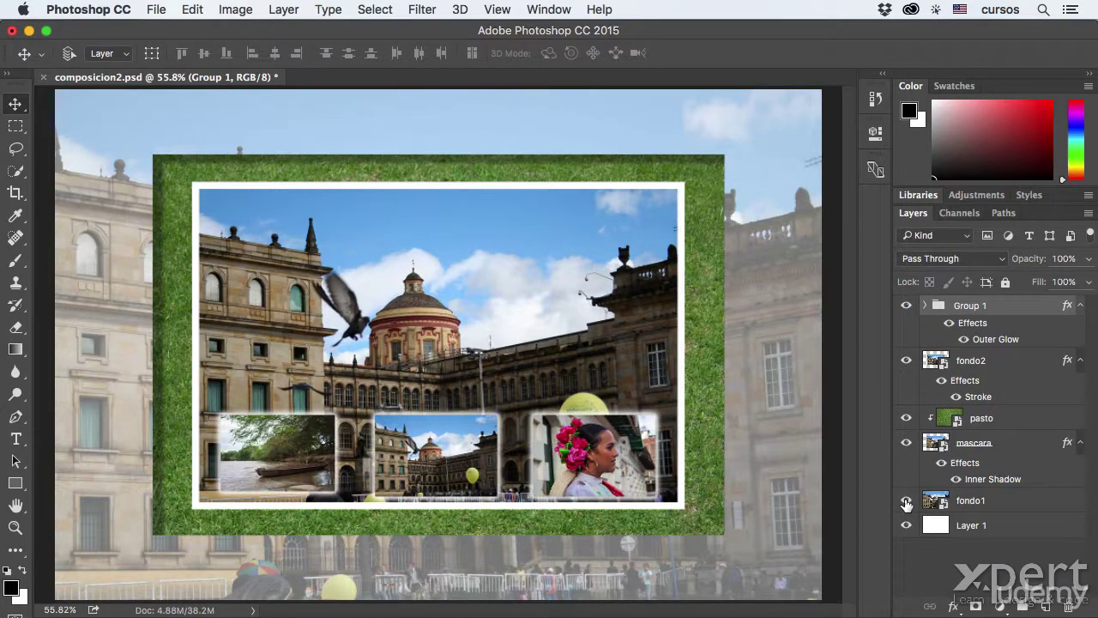
# Step: Hide the fondo1 layer, merge the remaining visible layers, and undo the merge
pyautogui.click(906, 501)
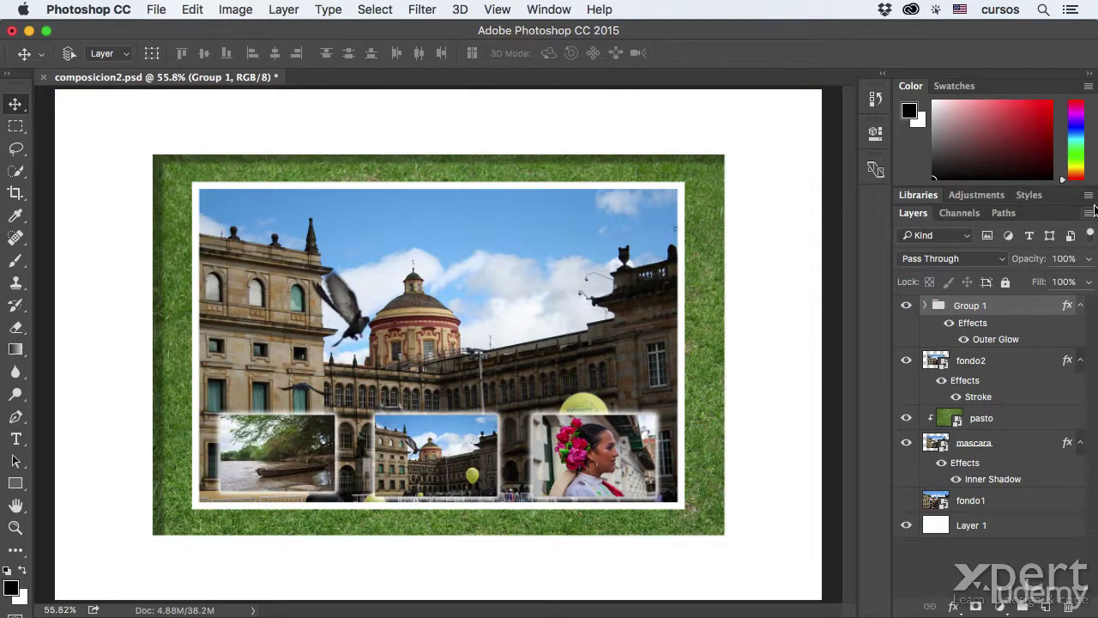
pyautogui.click(1088, 214)
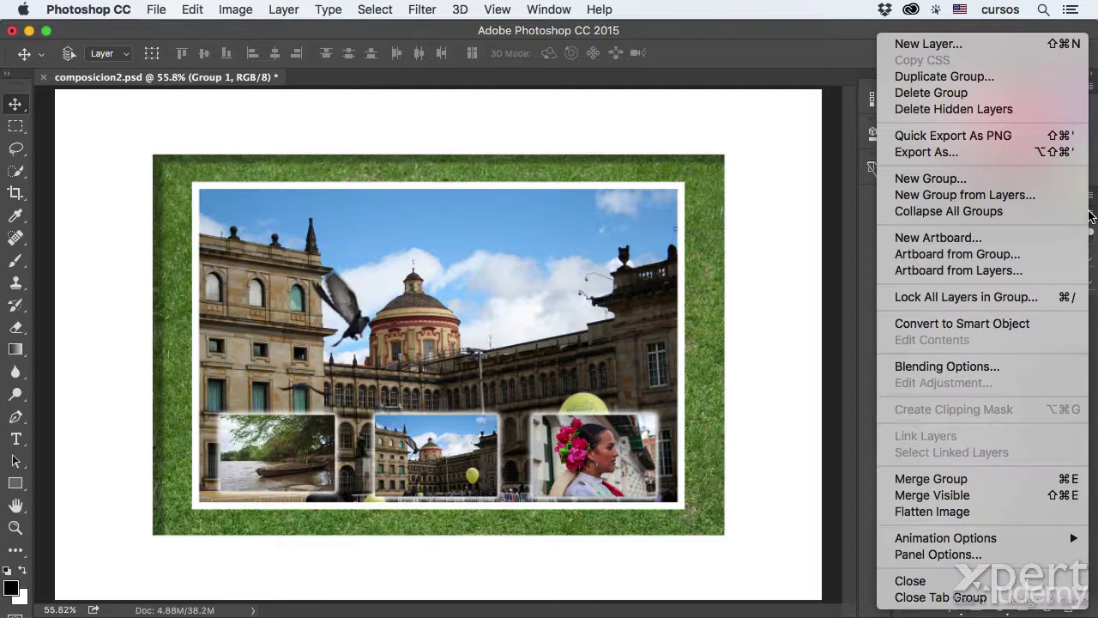
pyautogui.click(995, 495)
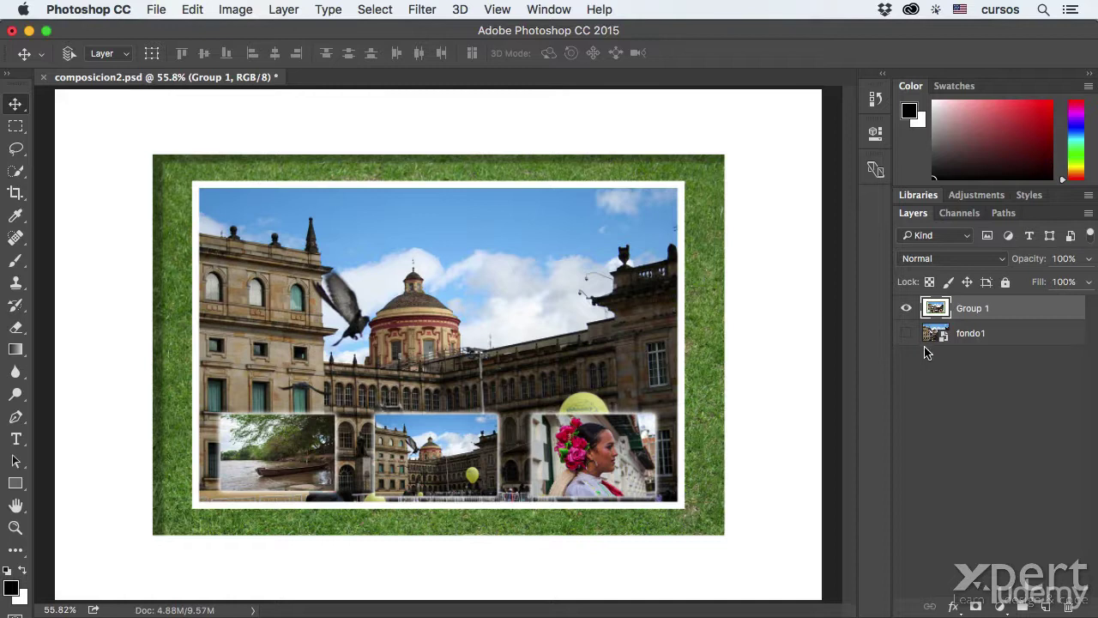
pyautogui.press('super+z')
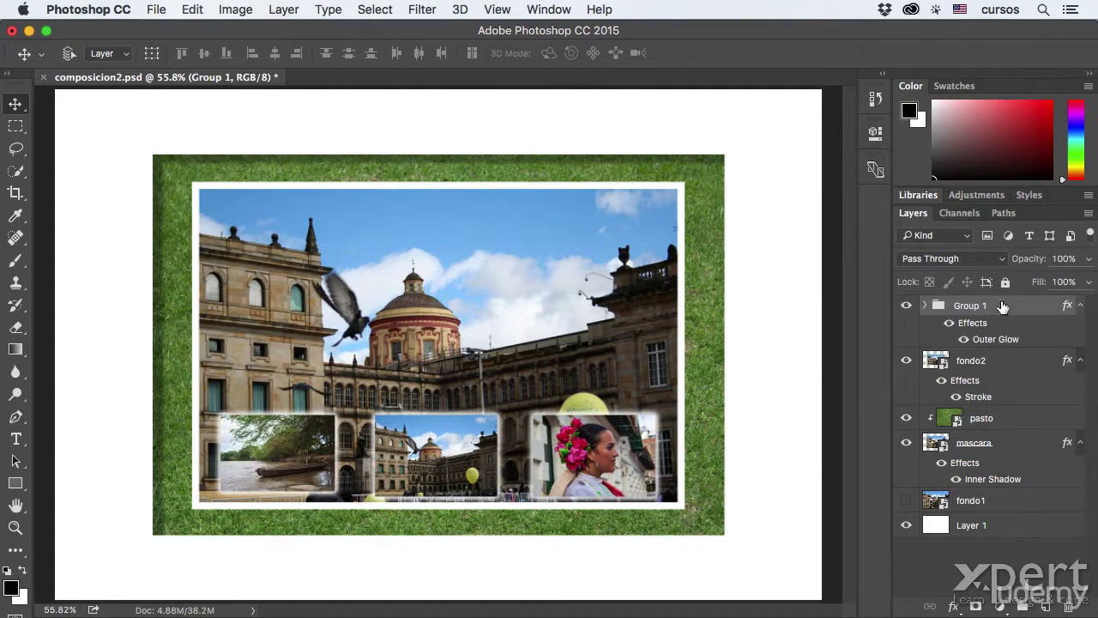
# Step: Try to flatten the image with the fondo1 layer hidden, and decline discarding hidden layers
pyautogui.click(1086, 214)
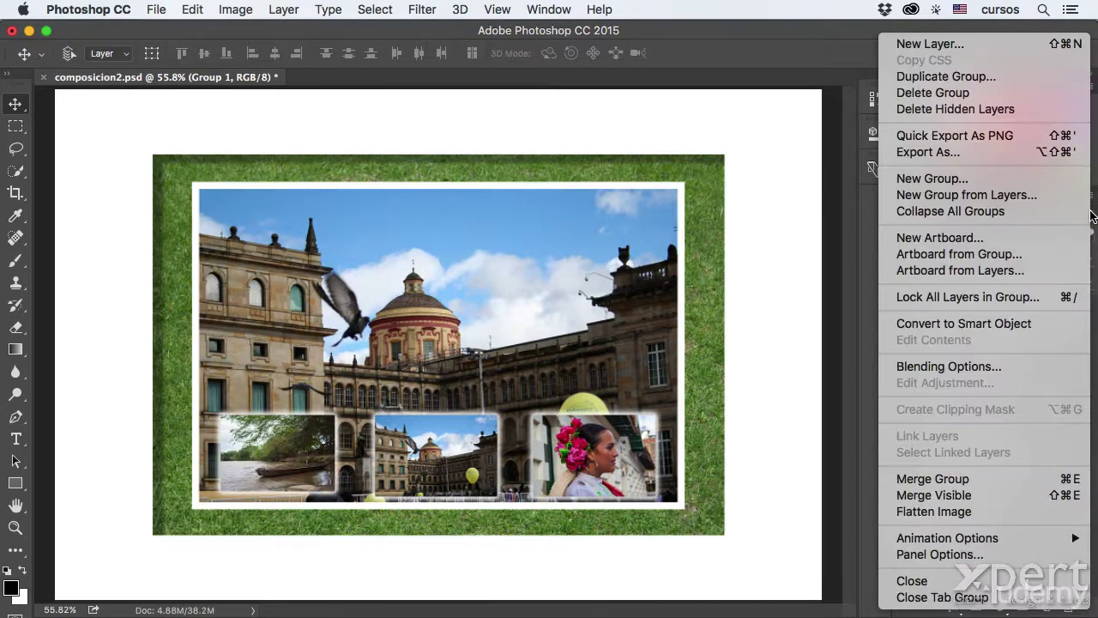
pyautogui.click(1013, 513)
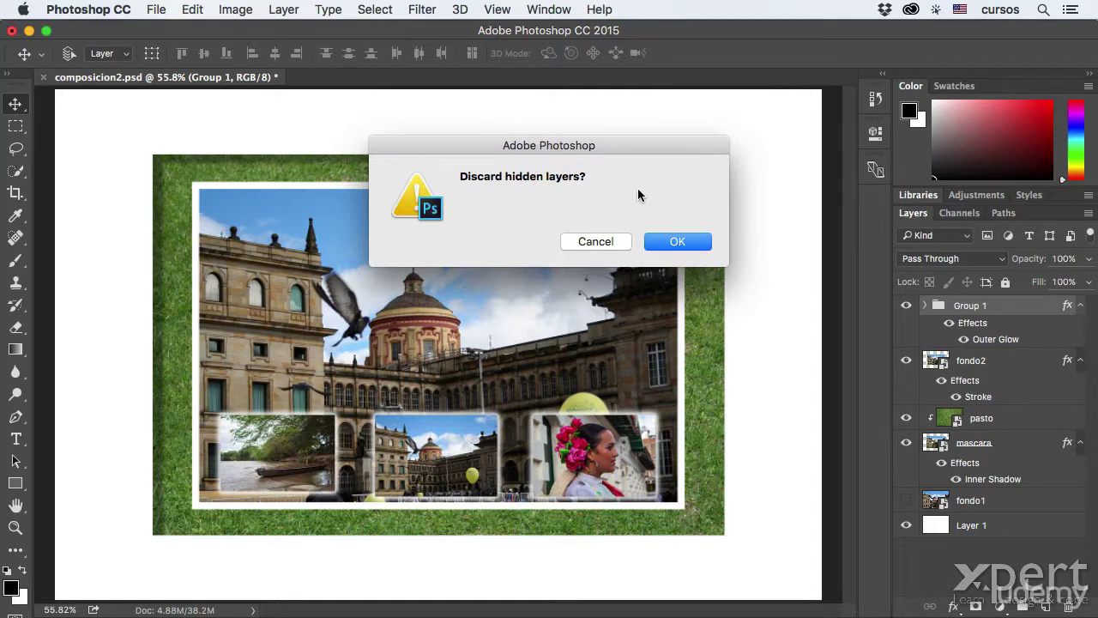
pyautogui.click(595, 242)
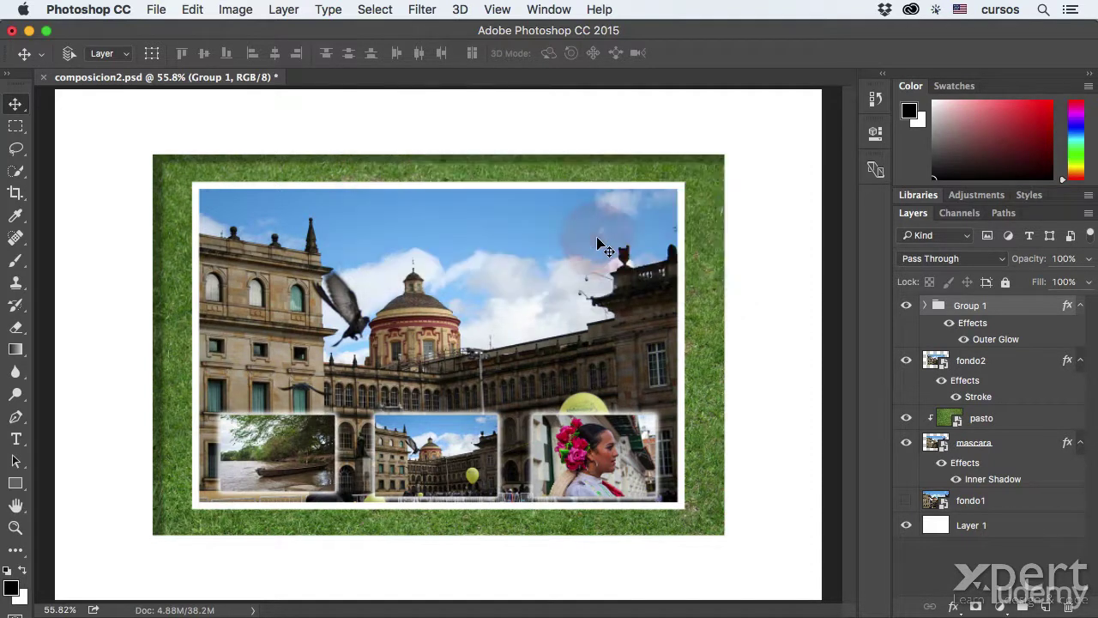
# Step: Make the fondo1 layer visible again, flatten the whole image into a single background layer, and undo the flattening
pyautogui.click(907, 501)
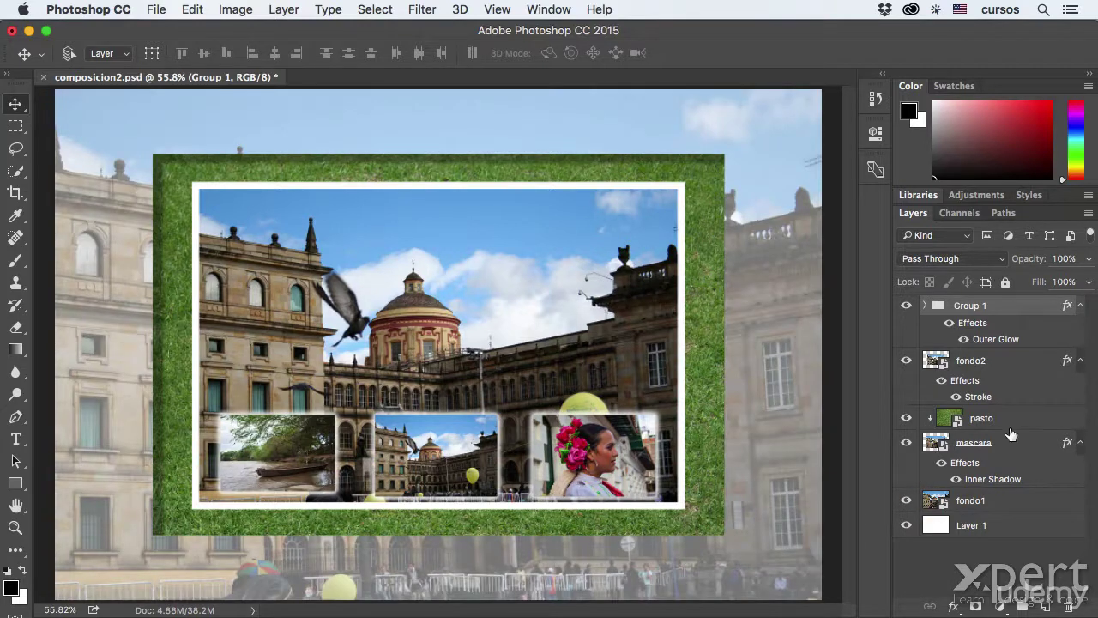
pyautogui.click(1089, 214)
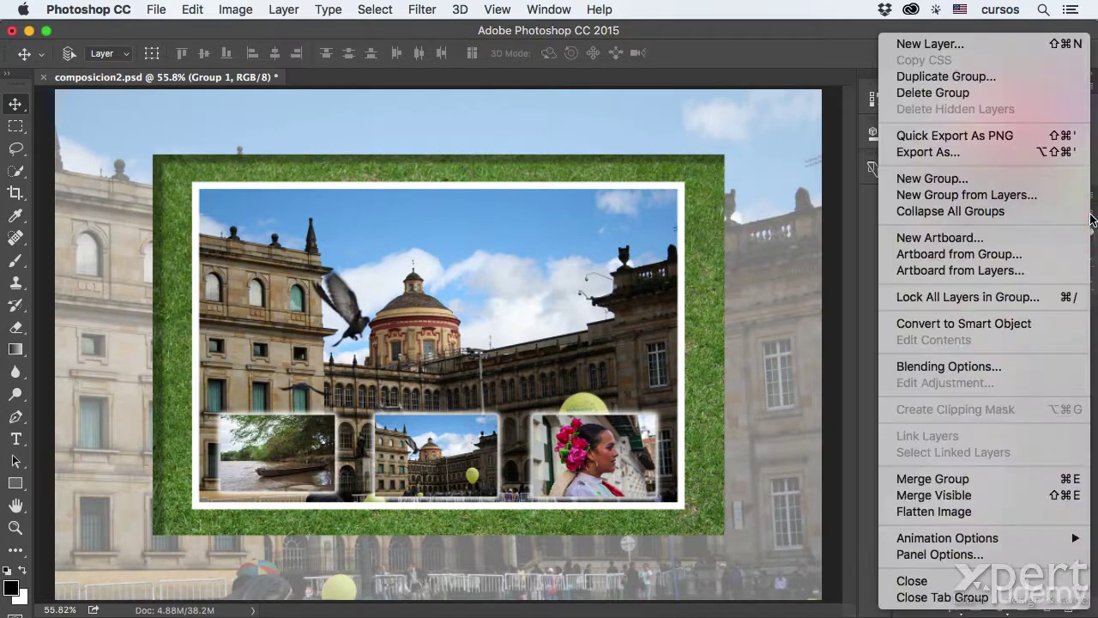
pyautogui.click(989, 512)
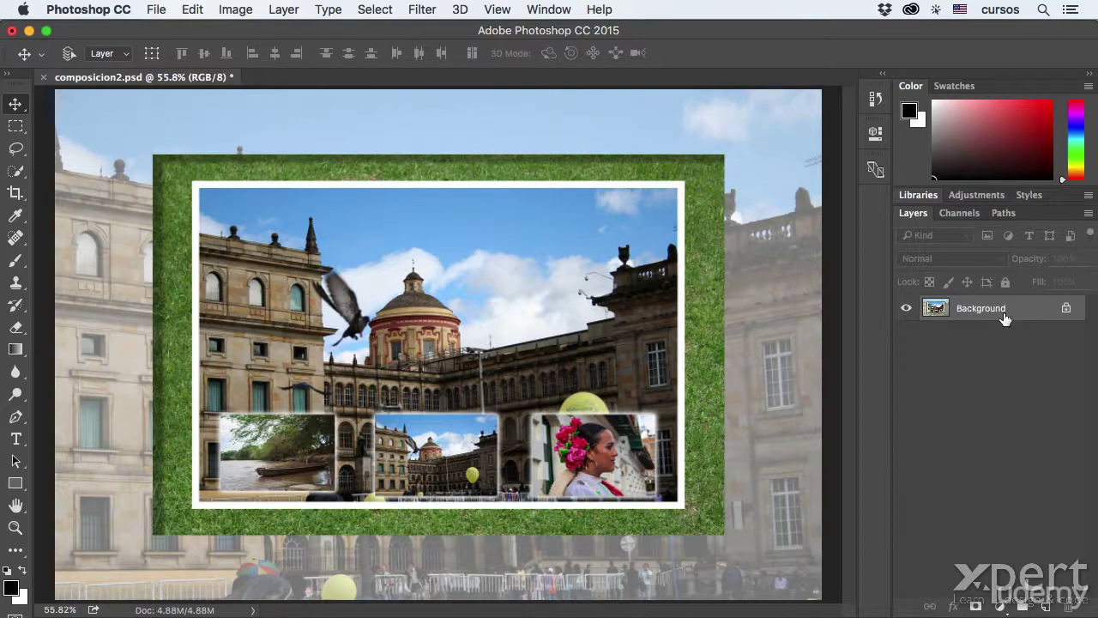
pyautogui.press('super+z')
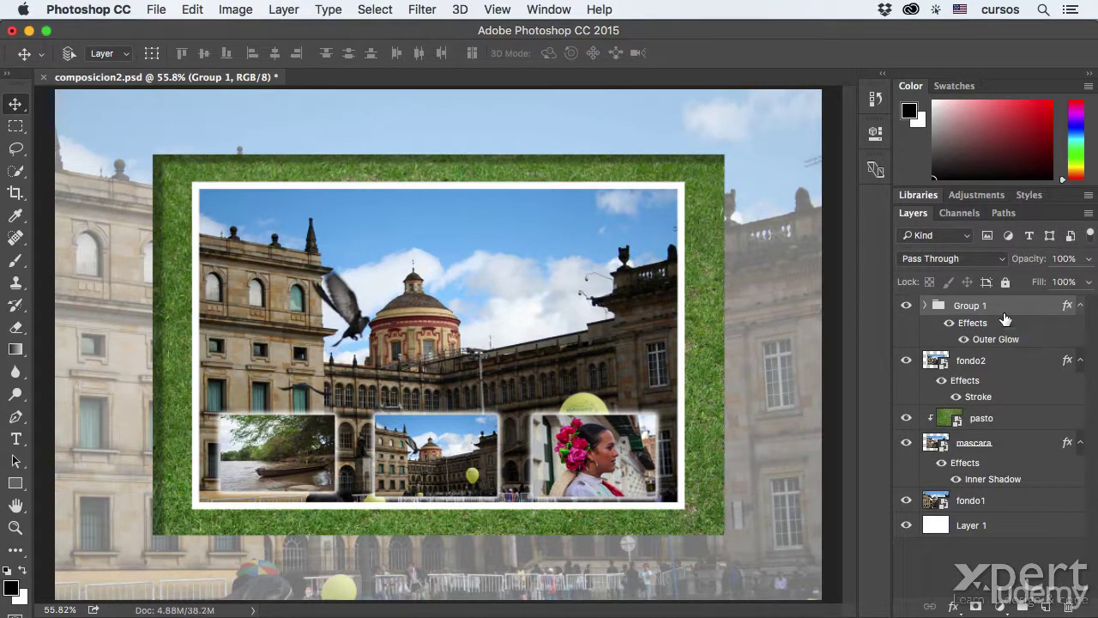
# Step: Save the layered composicion2.psd document
pyautogui.click(161, 8)
pyautogui.click(182, 171)
# Step: Set up an Export As of the composition in JPG format with 80% quality
pyautogui.click(161, 9)
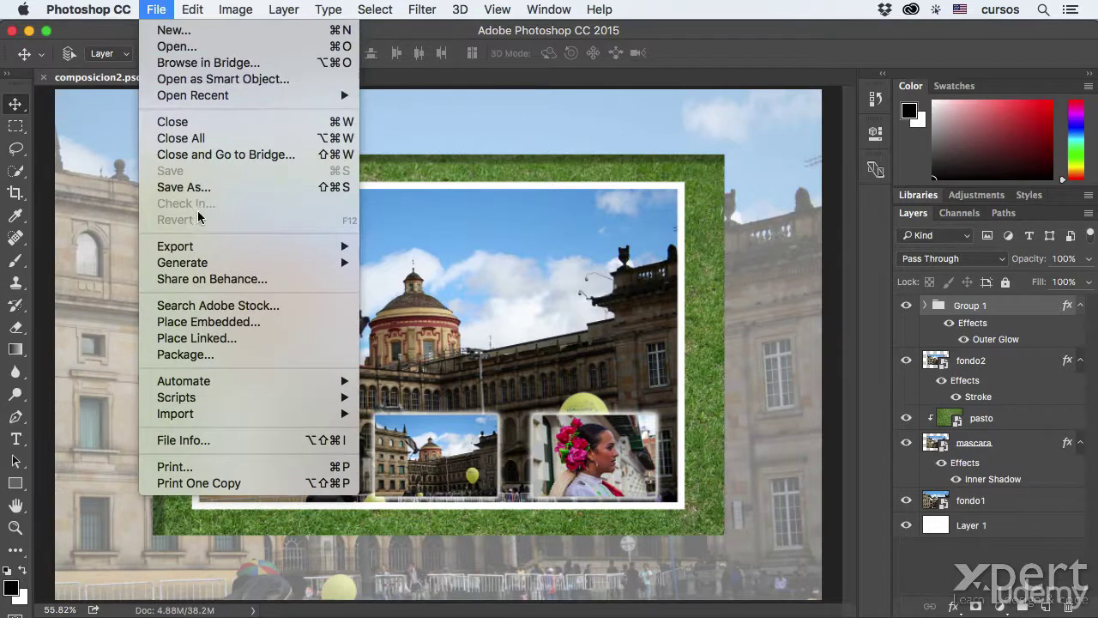
pyautogui.moveTo(199, 252)
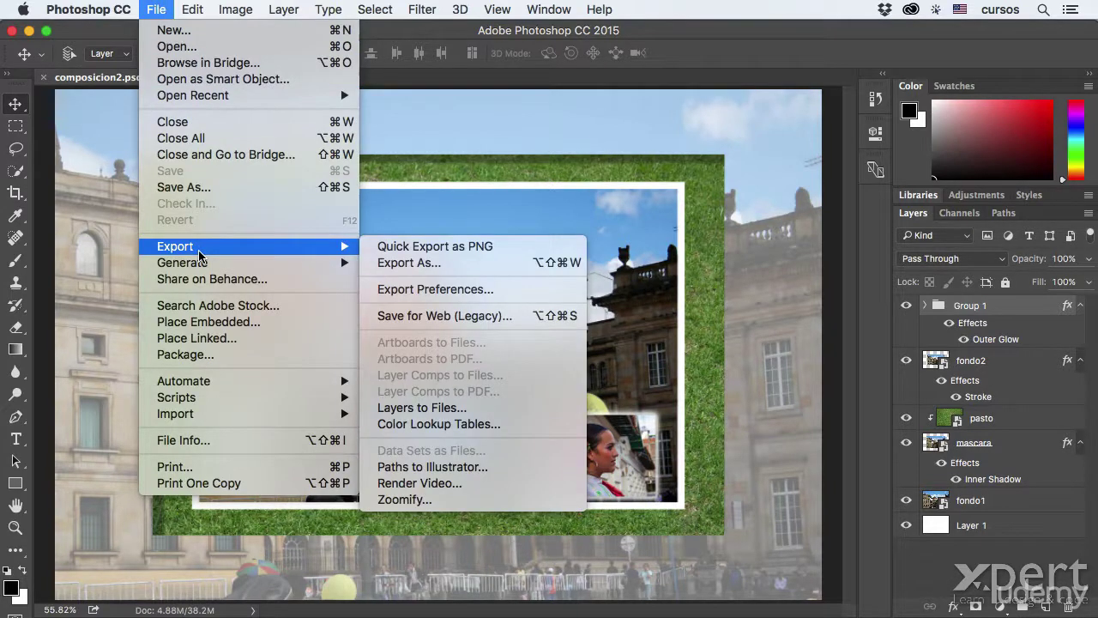
pyautogui.click(388, 266)
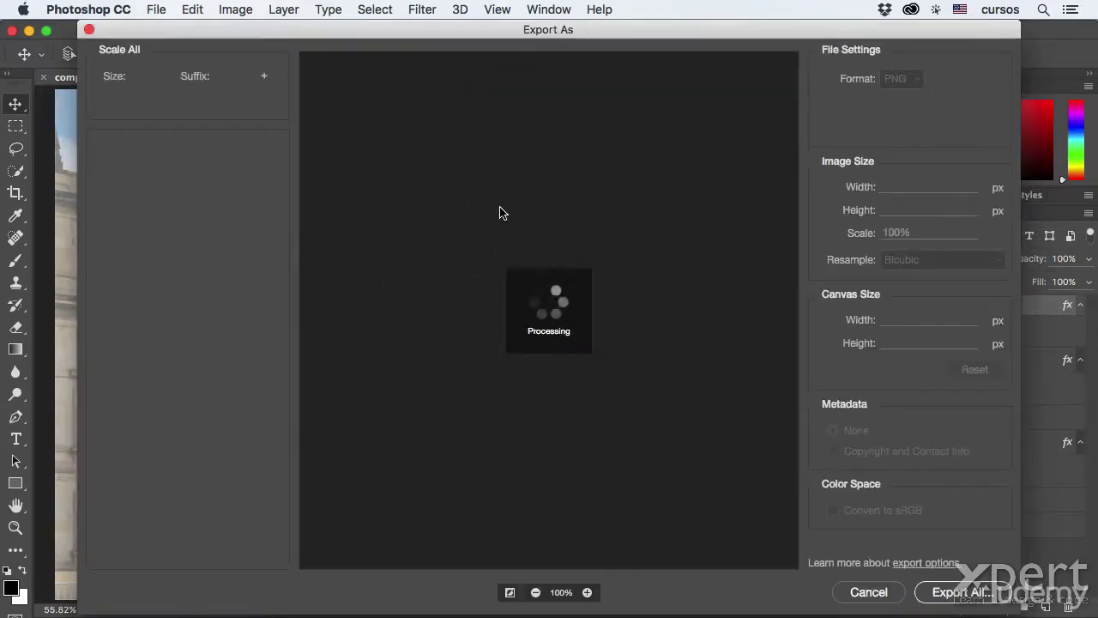
pyautogui.click(910, 79)
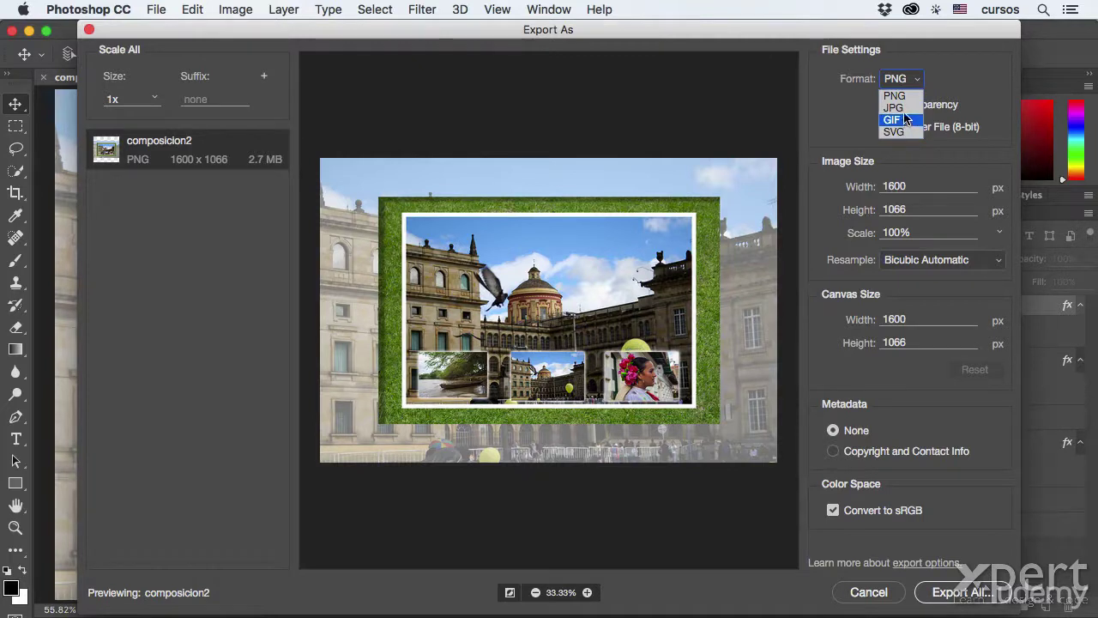
pyautogui.click(905, 107)
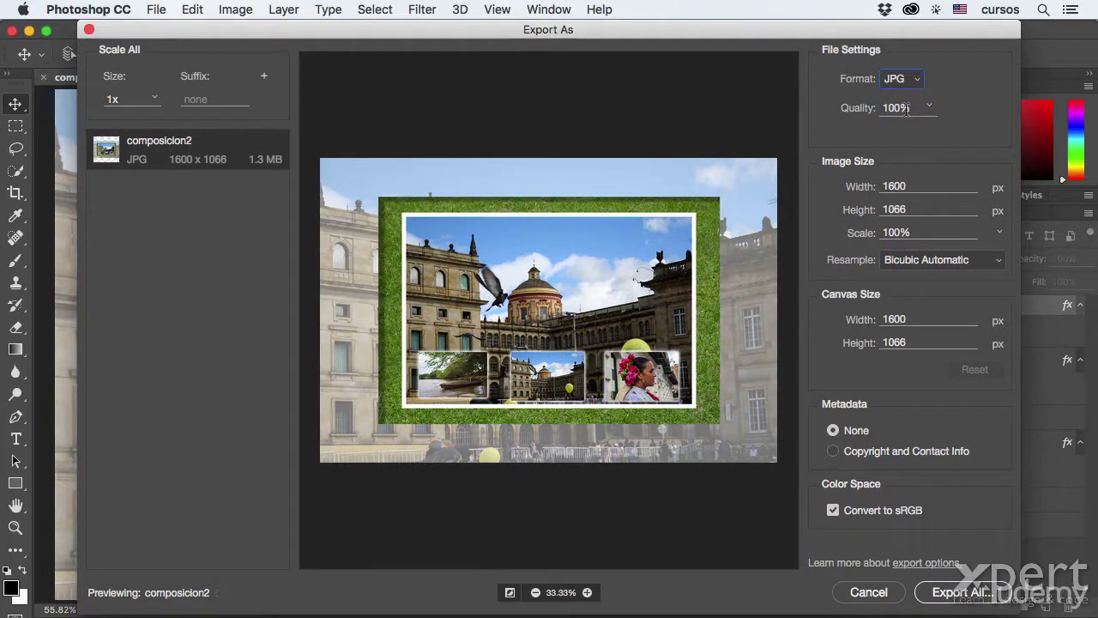
pyautogui.click(896, 108)
pyautogui.moveTo(883, 108); pyautogui.dragTo(865, 108)
pyautogui.write('80')
# Step: Export the image as composicion2.jpg into the 09 Capas folder
pyautogui.click(959, 592)
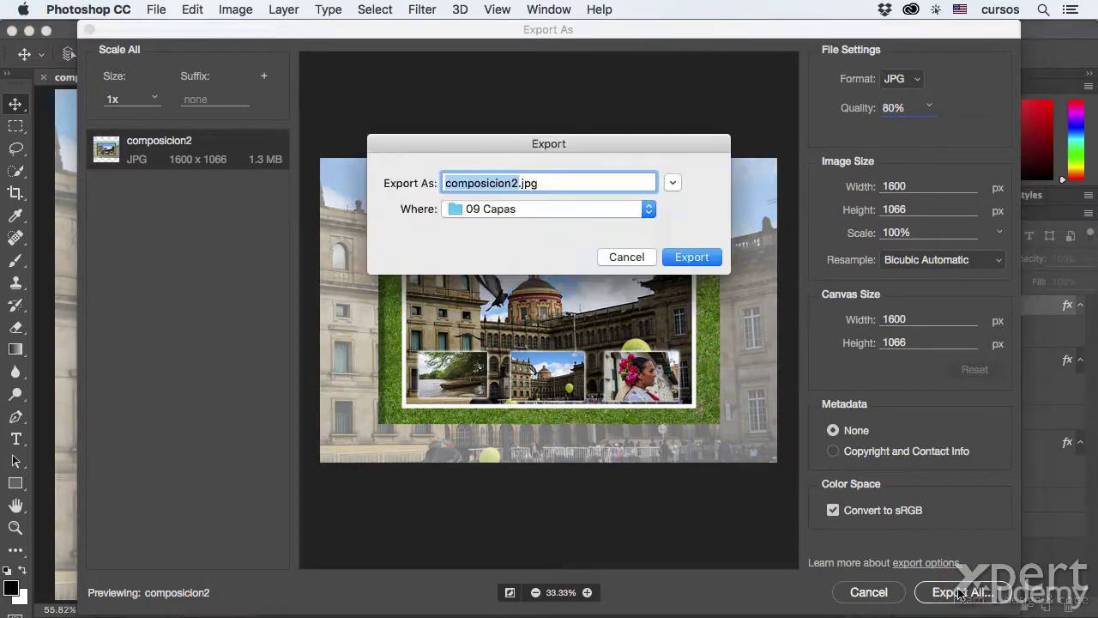
pyautogui.click(672, 183)
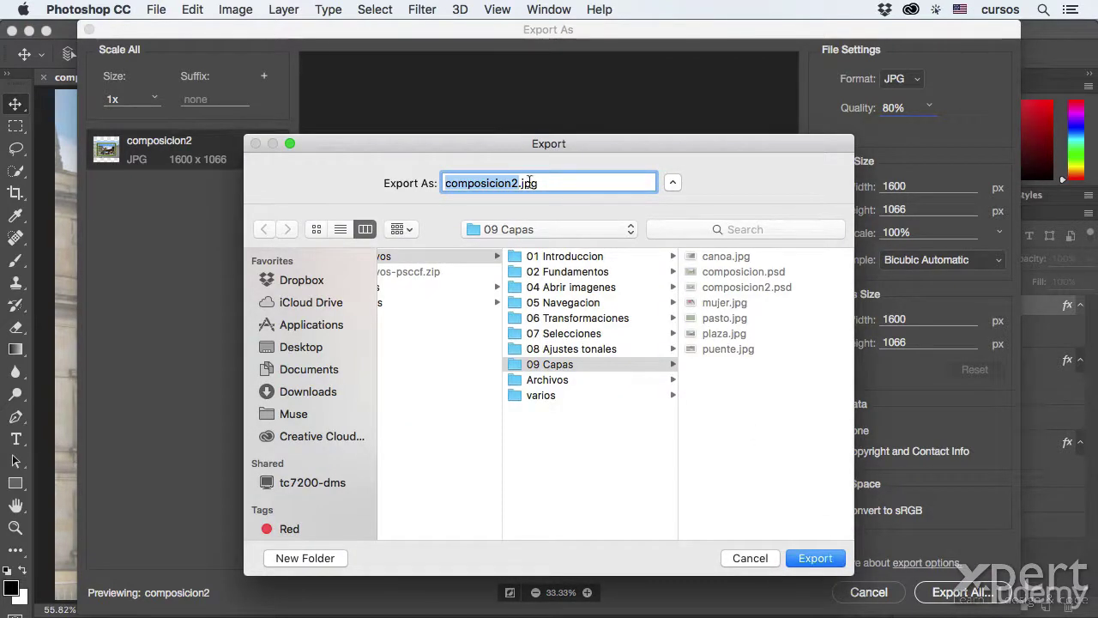
pyautogui.click(807, 565)
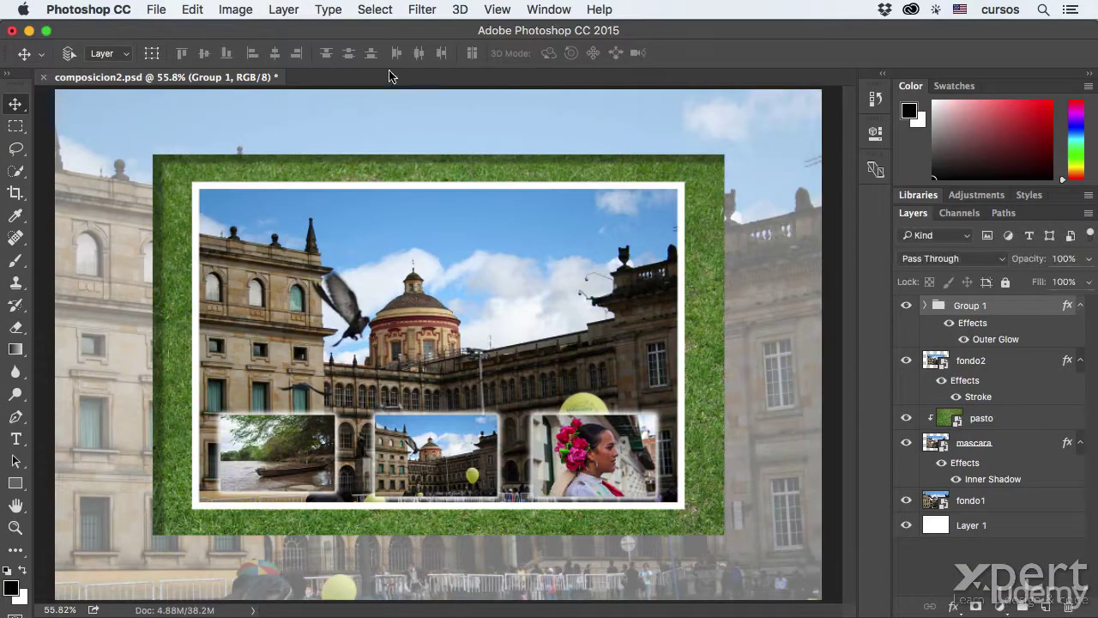
# Step: Open the exported composicion2.jpg from the 09 Capas folder
pyautogui.click(156, 9)
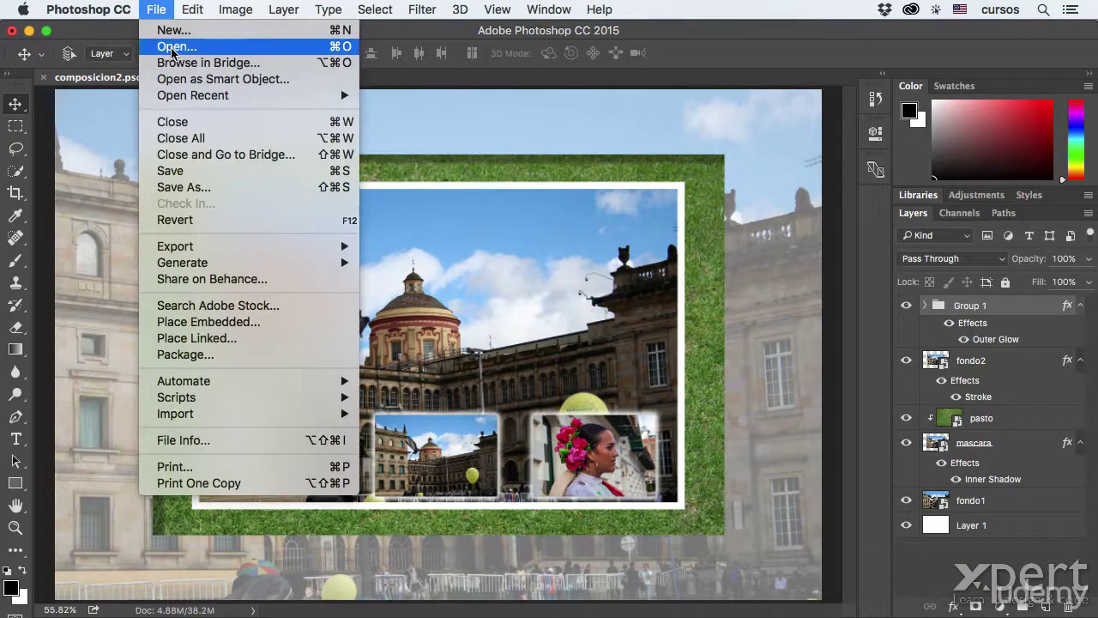
pyautogui.click(176, 46)
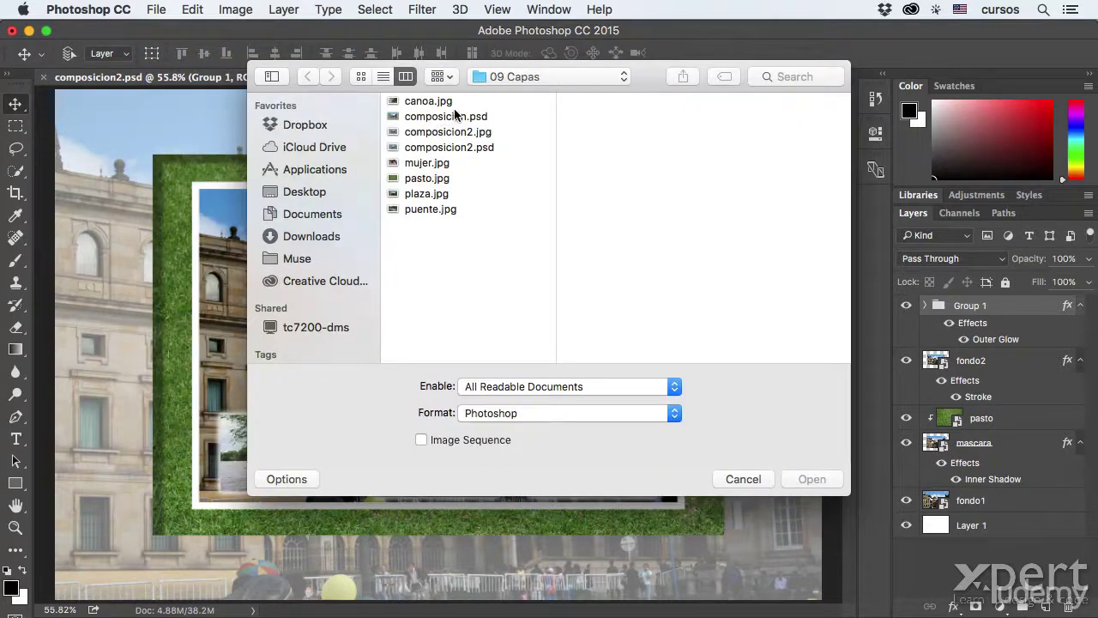
pyautogui.click(464, 133)
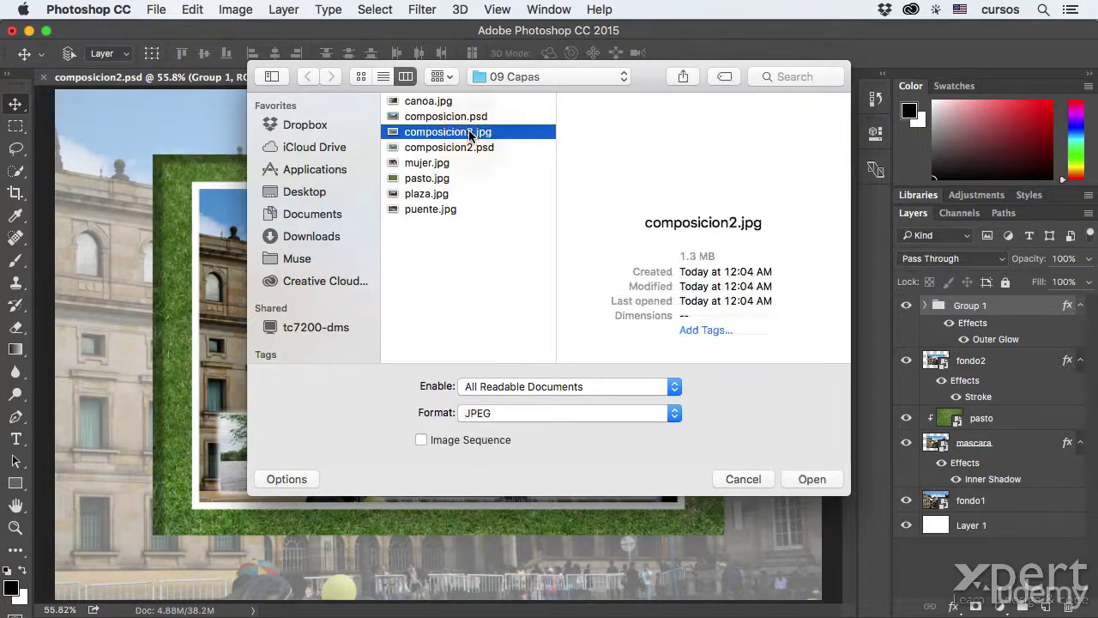
pyautogui.click(811, 479)
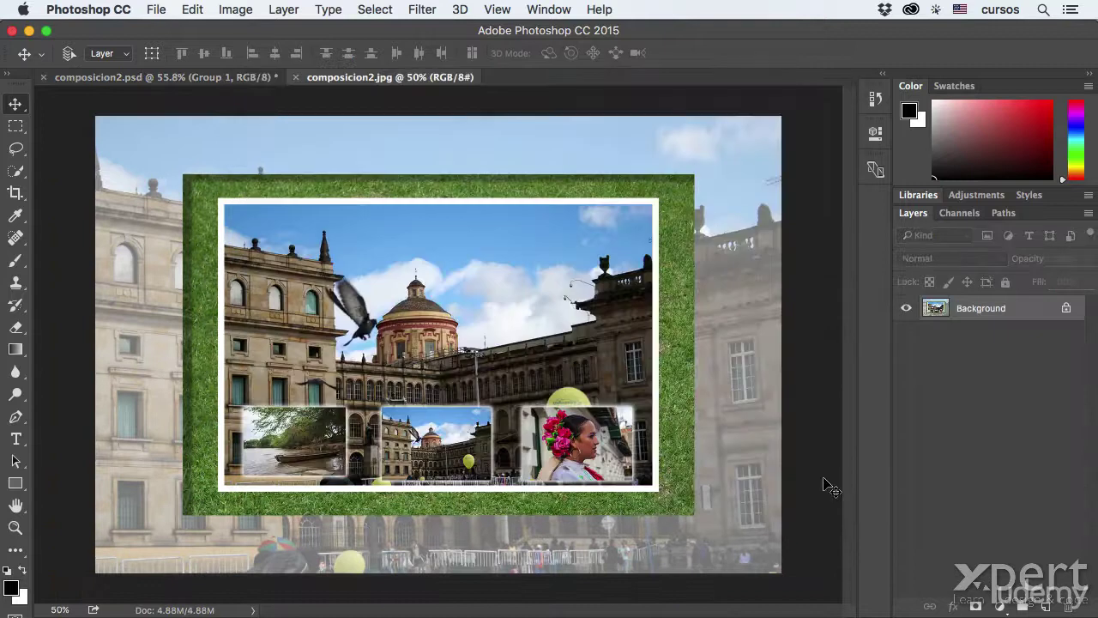